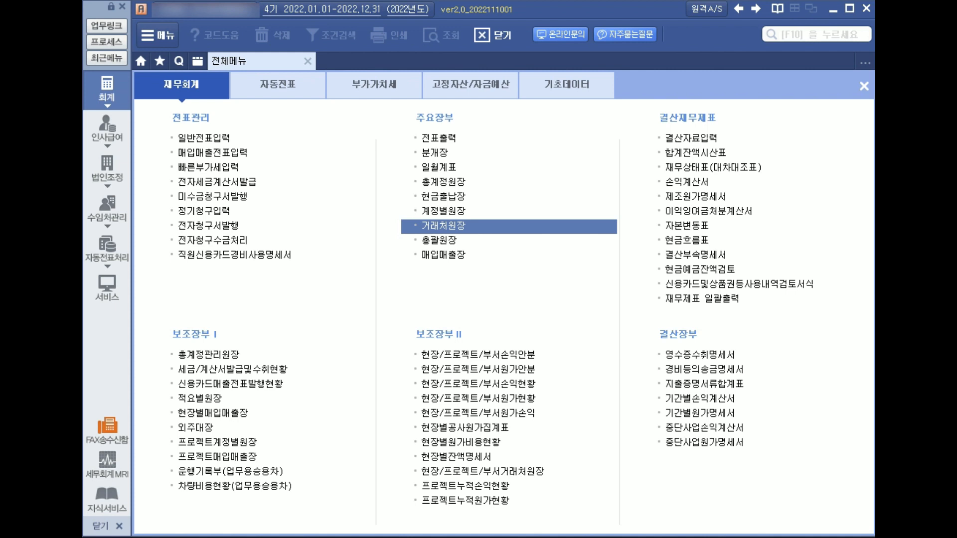
# Open the balance sheet (재무상태표), dismiss its error notice and check the 2022 cash (현금) amount.
pyautogui.click(704, 166)
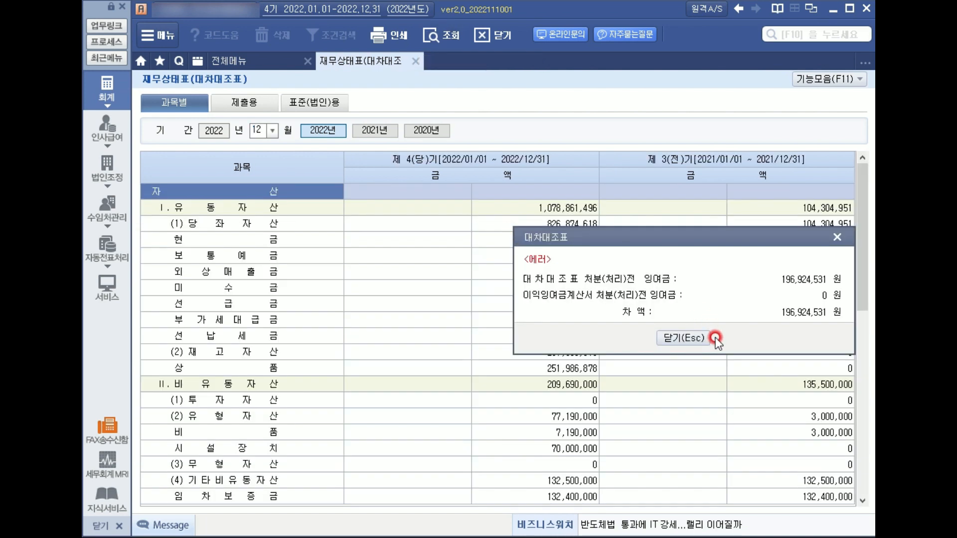
pyautogui.click(718, 393)
pyautogui.click(561, 240)
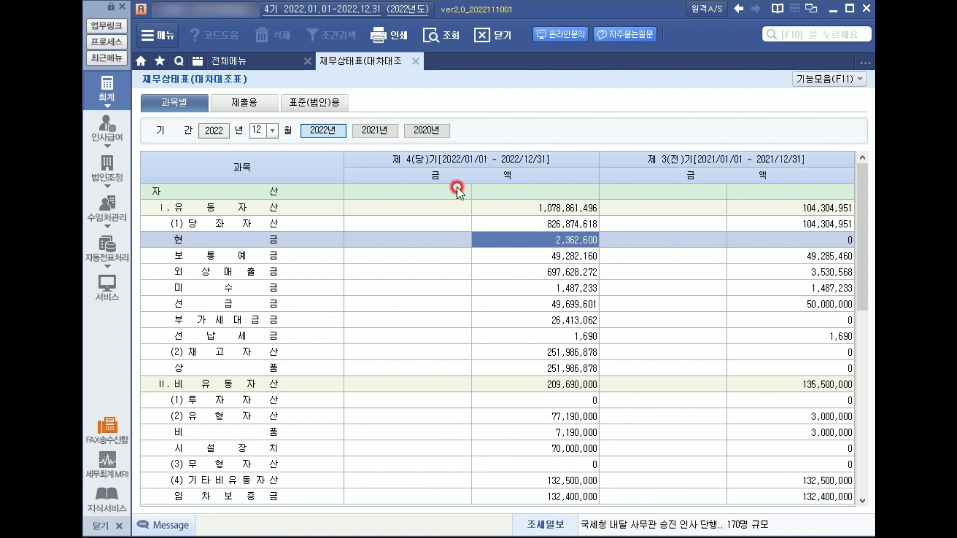
# Open the customer ledger (거래처원장), and load the June 2022 entries in quick VAT entry (빠른부가세입력).
pyautogui.click(232, 60)
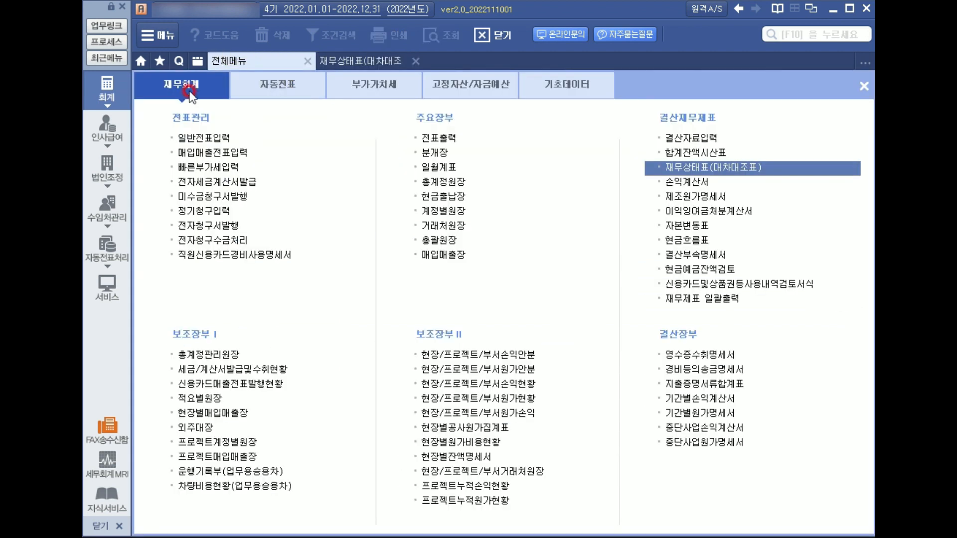
pyautogui.click(448, 226)
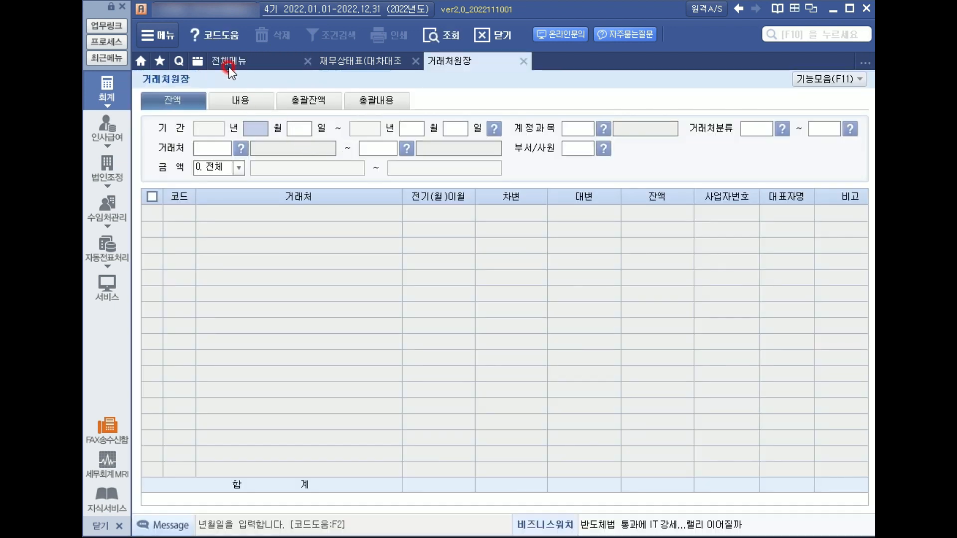
pyautogui.click(229, 64)
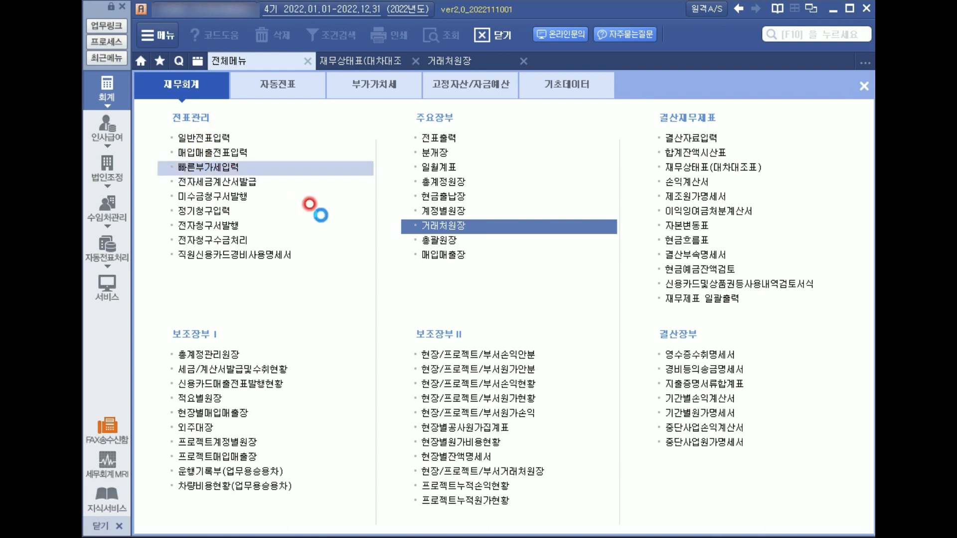
pyautogui.click(303, 167)
pyautogui.press('Return')
pyautogui.press('Return')
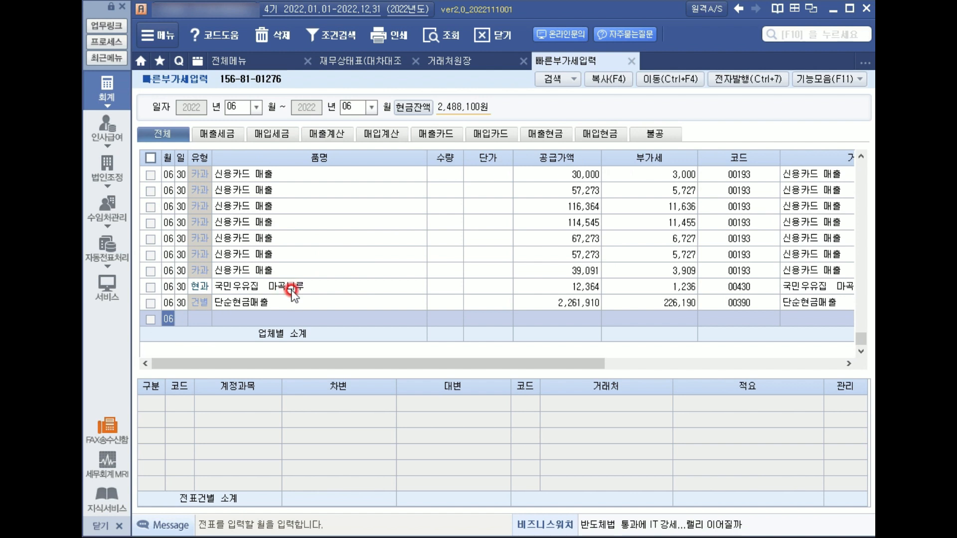
# Change the debit account of the 06-30 단순현금매출 slip from cash to 108 외상매출금.
pyautogui.click(295, 305)
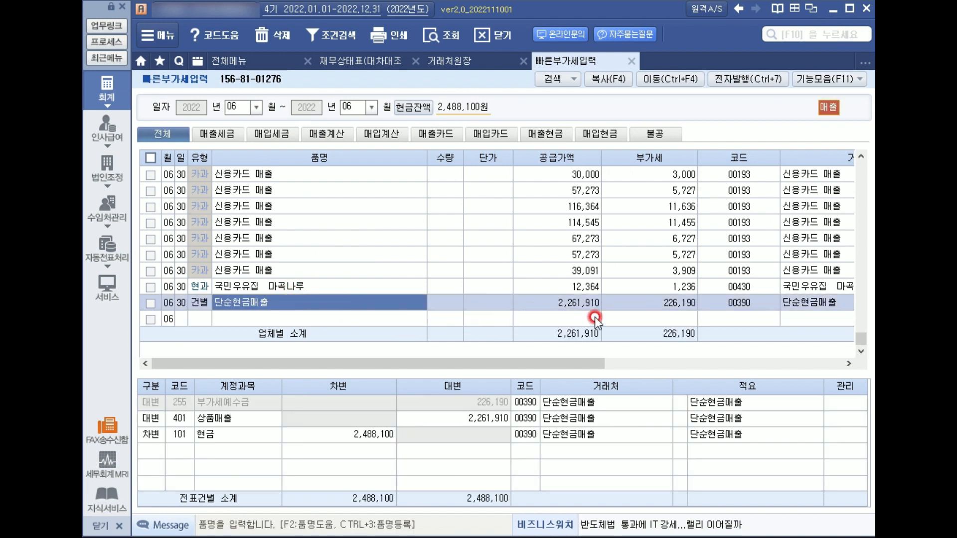
pyautogui.click(195, 439)
pyautogui.click(389, 439)
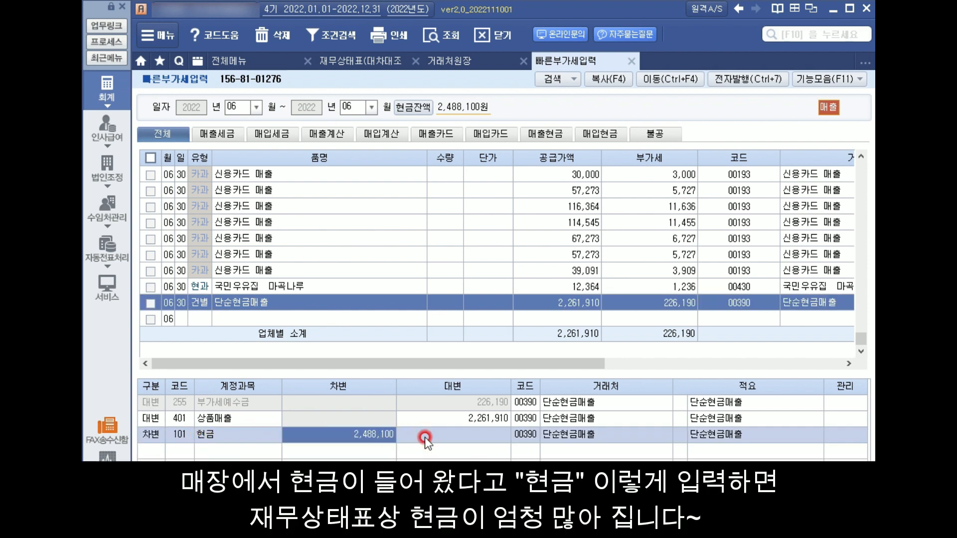
pyautogui.click(585, 442)
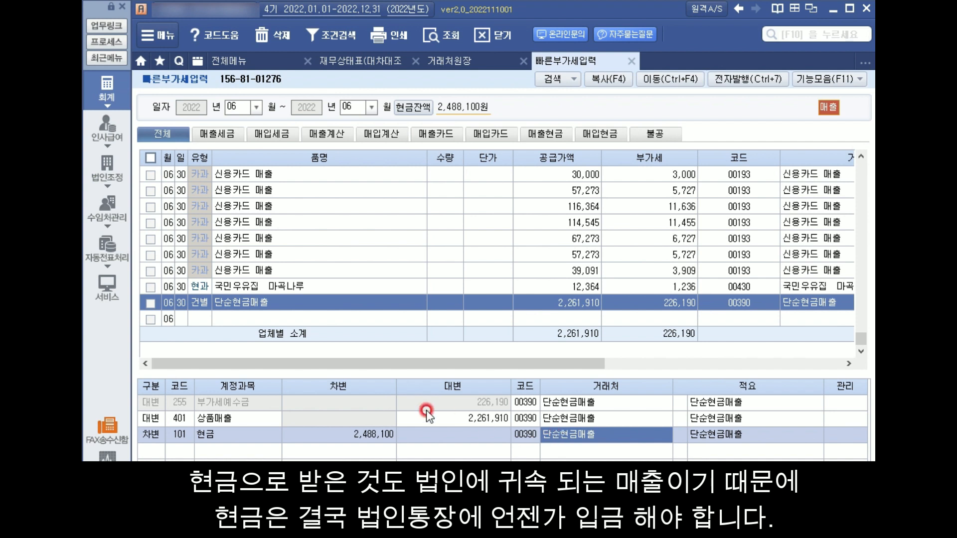
pyautogui.click(181, 439)
pyautogui.write('108')
pyautogui.press('Return')
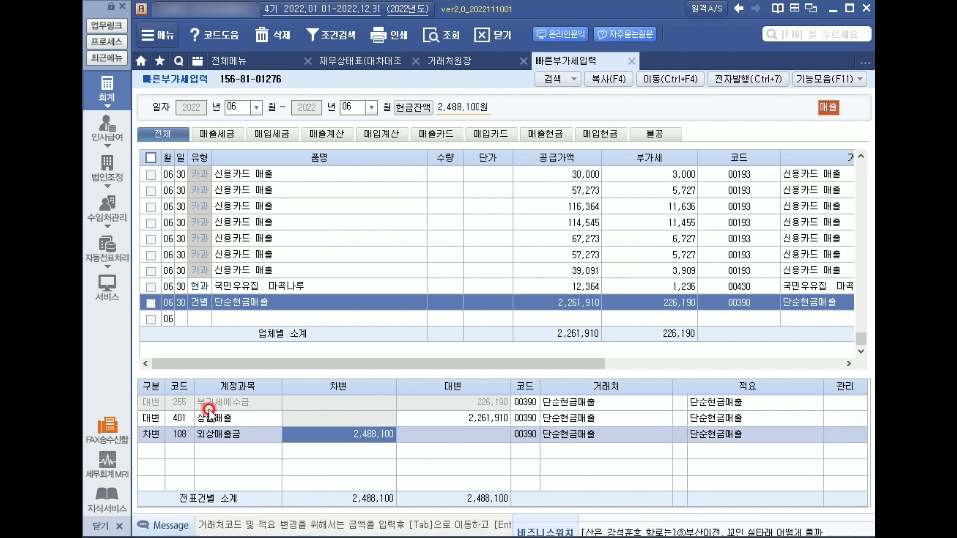
# Query the customer ledger for account 108 외상매출금 from 01-01 to 12-31 of 2022, and review the 단순현금매출 details.
pyautogui.click(479, 61)
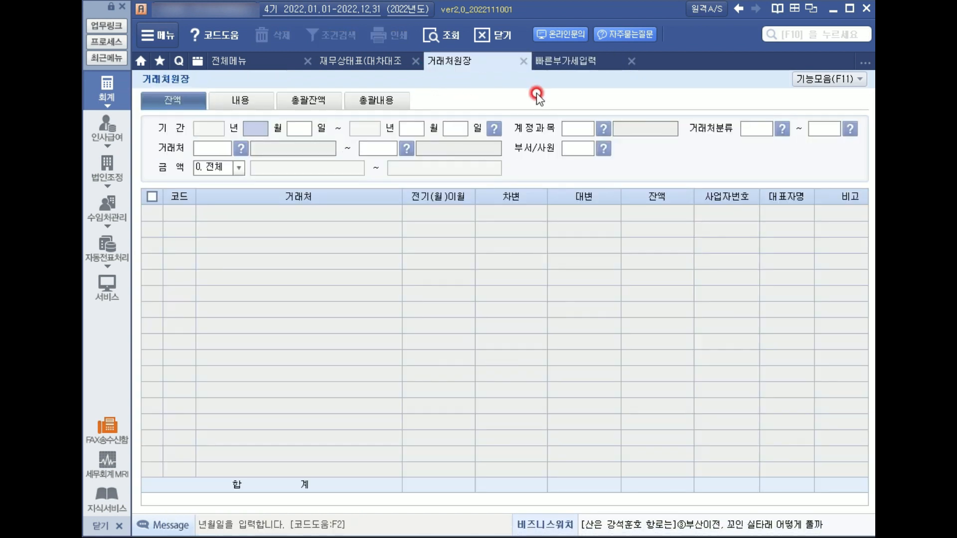
pyautogui.press('Return')
pyautogui.press('Return')
pyautogui.press('Return')
pyautogui.press('Return')
pyautogui.write('108')
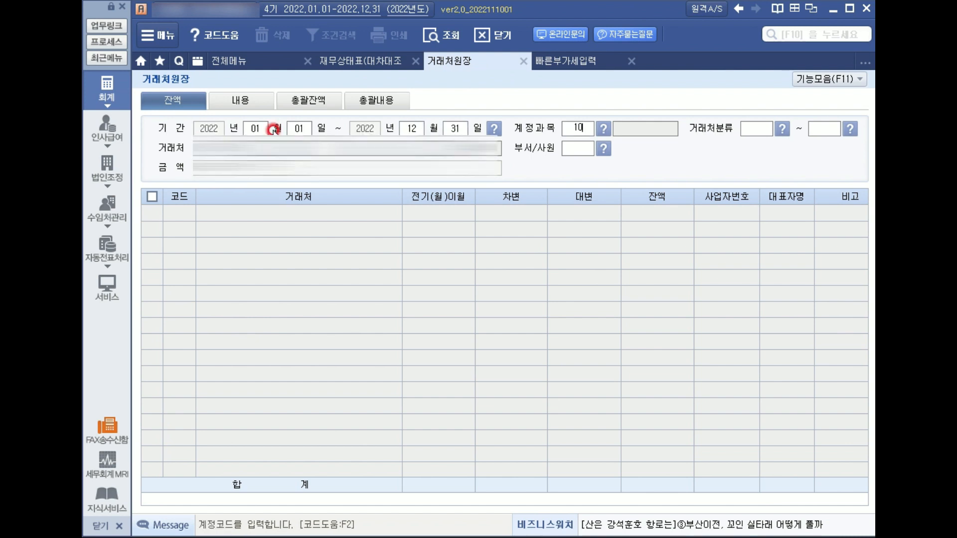
pyautogui.press('Return')
pyautogui.press('Return')
pyautogui.press('Return')
pyautogui.press('Return')
pyautogui.press('Return')
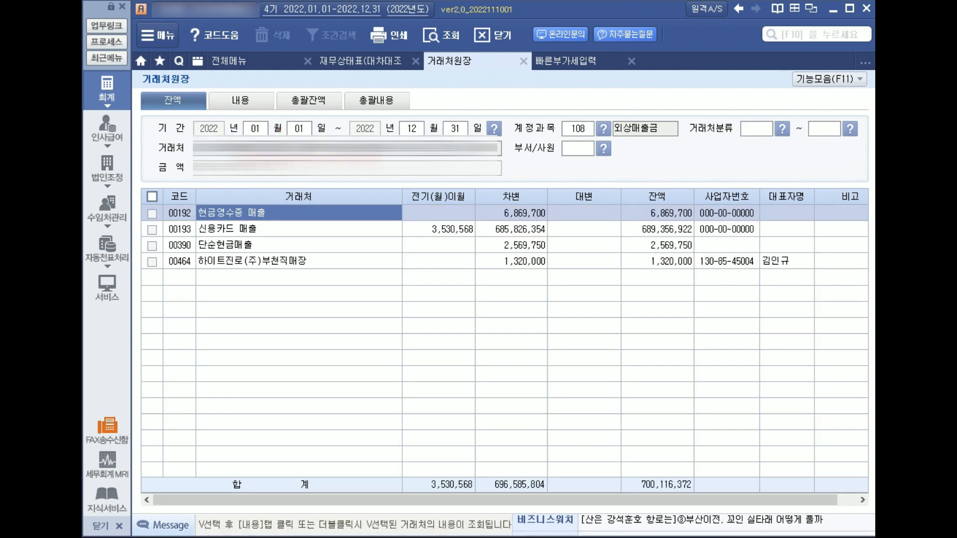
pyautogui.doubleClick(303, 247)
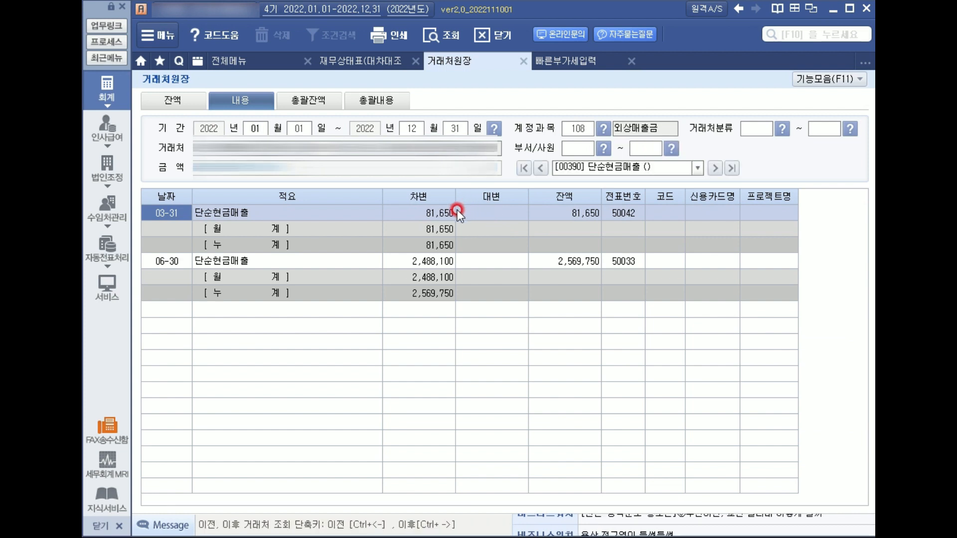
pyautogui.click(423, 262)
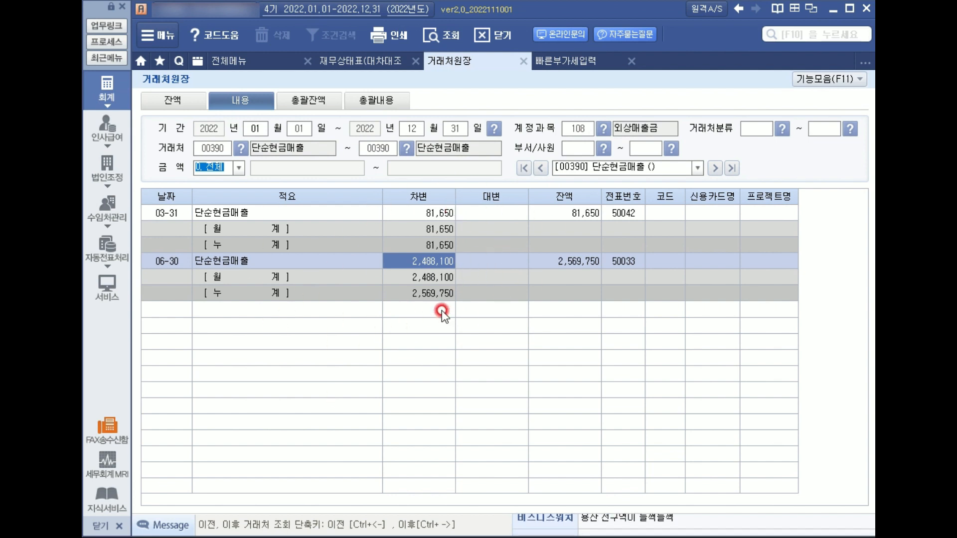
# Open the cash receipt (현금영수증) purchase entries and inspect the 04-17 마곡할인마트 entry's cash and 소모품비 lines.
pyautogui.click(244, 61)
pyautogui.click(297, 82)
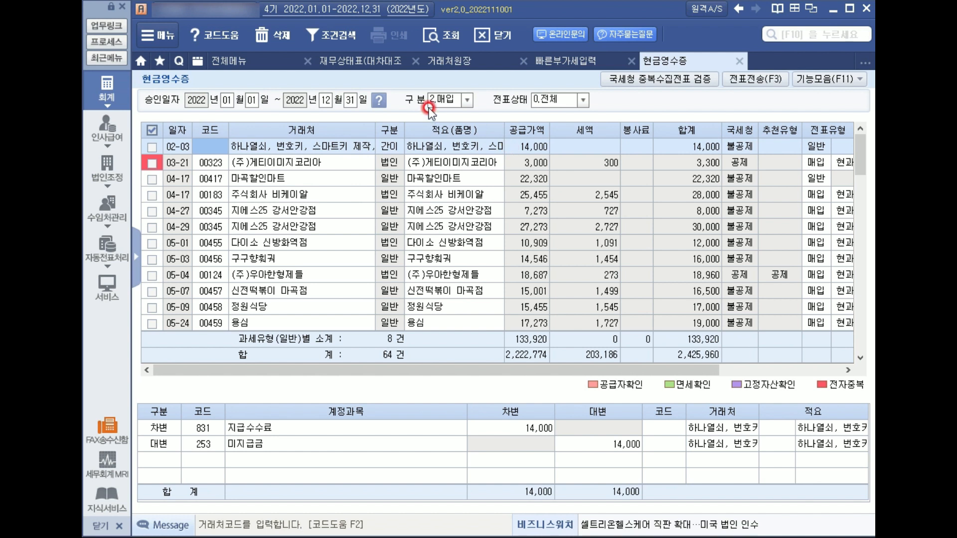
pyautogui.click(257, 161)
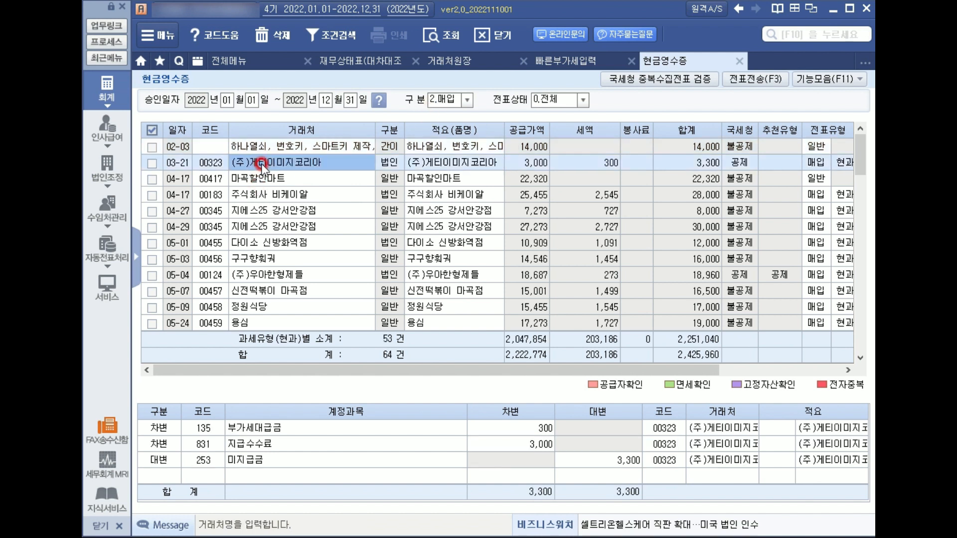
pyautogui.click(260, 180)
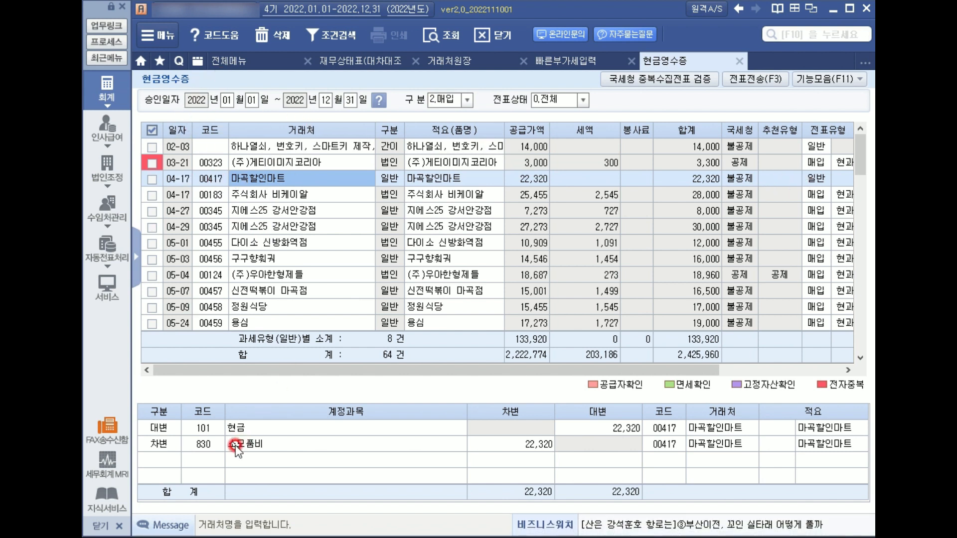
pyautogui.click(201, 444)
pyautogui.click(328, 441)
pyautogui.click(276, 432)
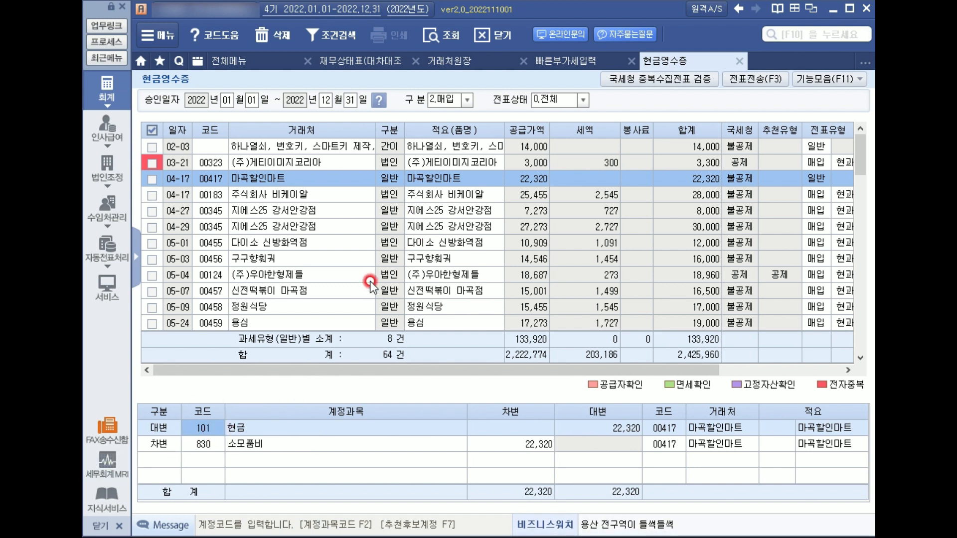
# Return to the balance sheet, dismiss the error notice and recheck the 2022 cash amount.
pyautogui.click(363, 62)
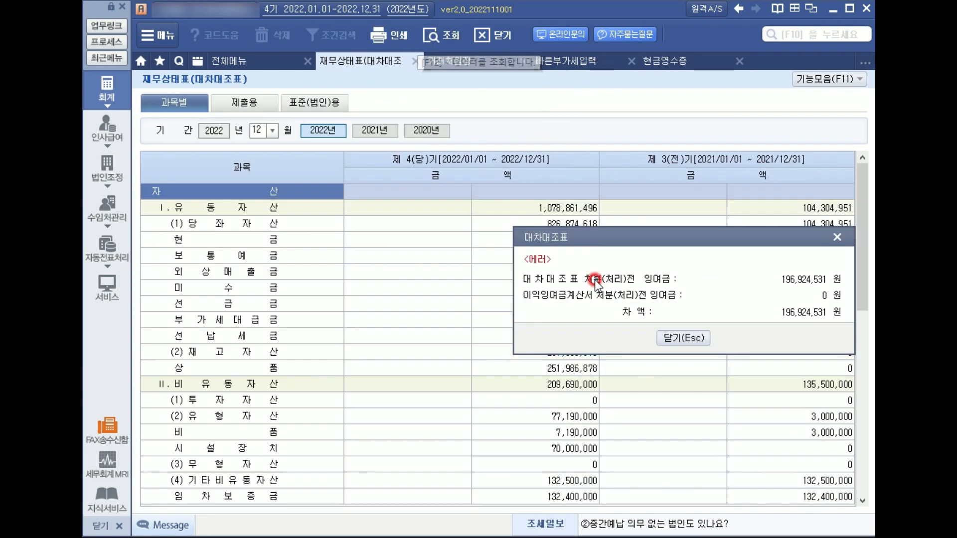
pyautogui.click(679, 339)
pyautogui.click(576, 241)
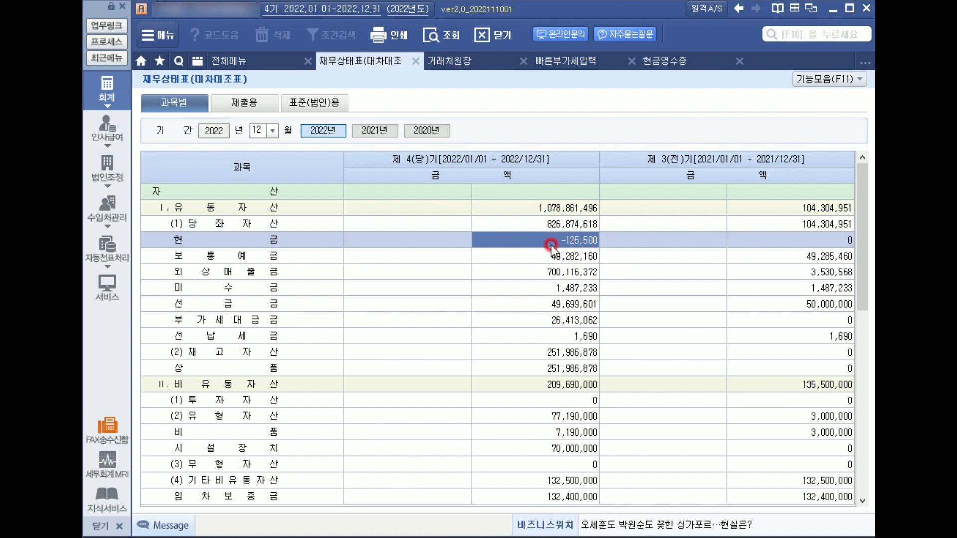
# Review the journal lines of several cash receipt purchases, including 용심, 마곡할인마트 and 신전떡볶이 마곡점.
pyautogui.press('Down')
pyautogui.press('Down')
pyautogui.press('Down')
pyautogui.press('Down')
pyautogui.press('Down')
pyautogui.press('Down')
pyautogui.press('Down')
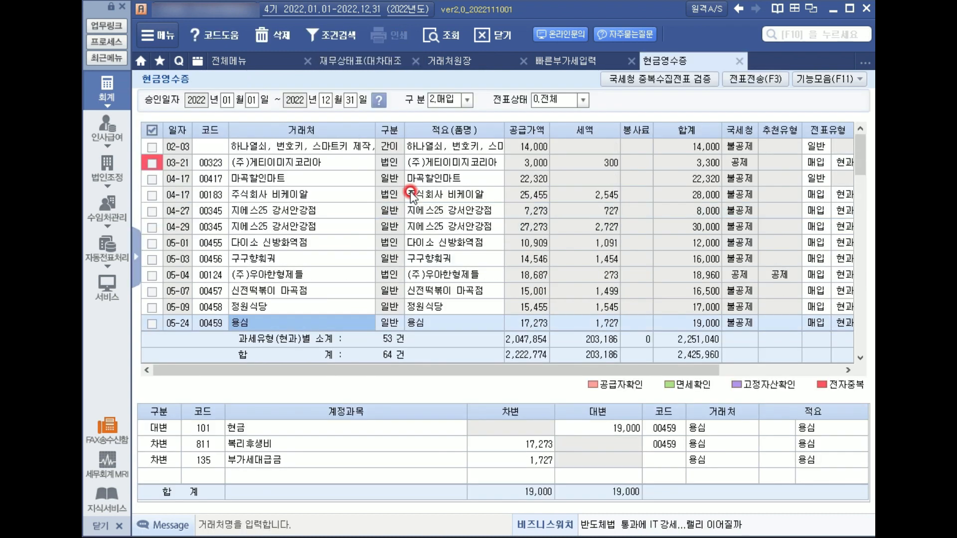
pyautogui.click(344, 196)
pyautogui.click(278, 183)
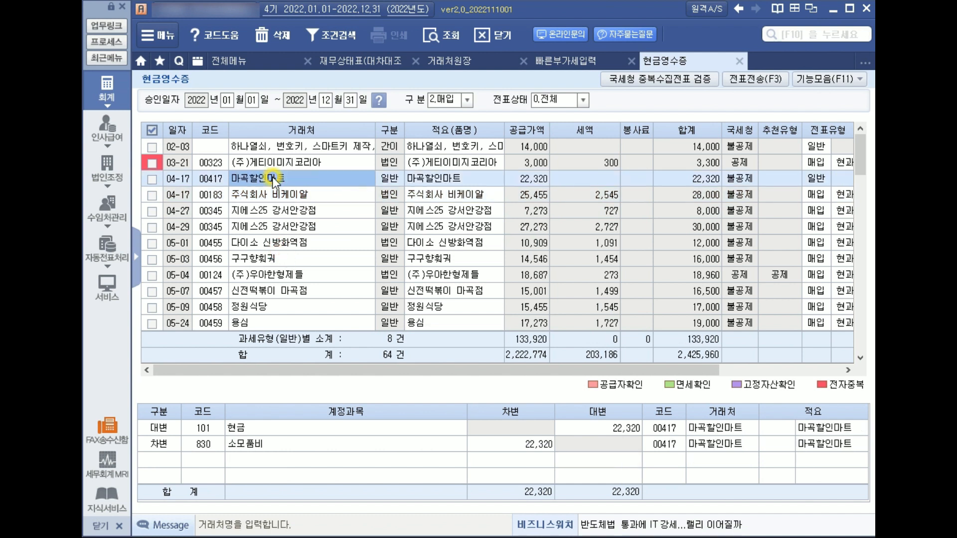
pyautogui.click(273, 226)
pyautogui.click(279, 291)
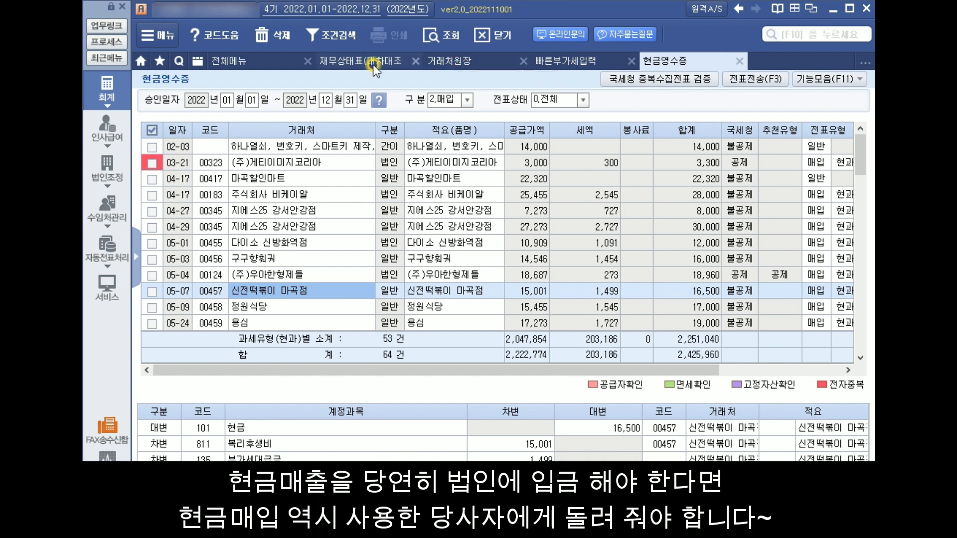
# From the balance sheet's cash ledger, change the credit account of the 09/19 남도밥상 slip to 262 미지급비용.
pyautogui.click(373, 64)
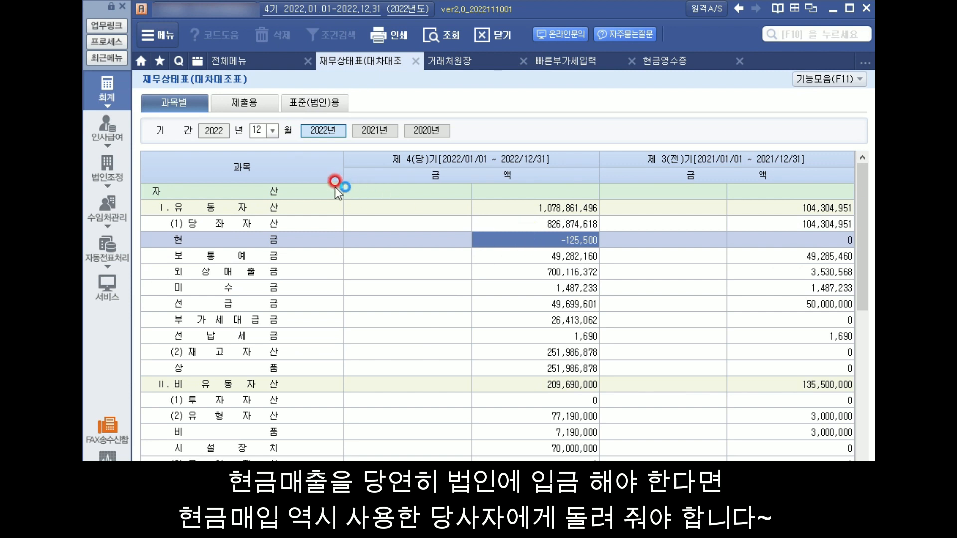
pyautogui.click(269, 192)
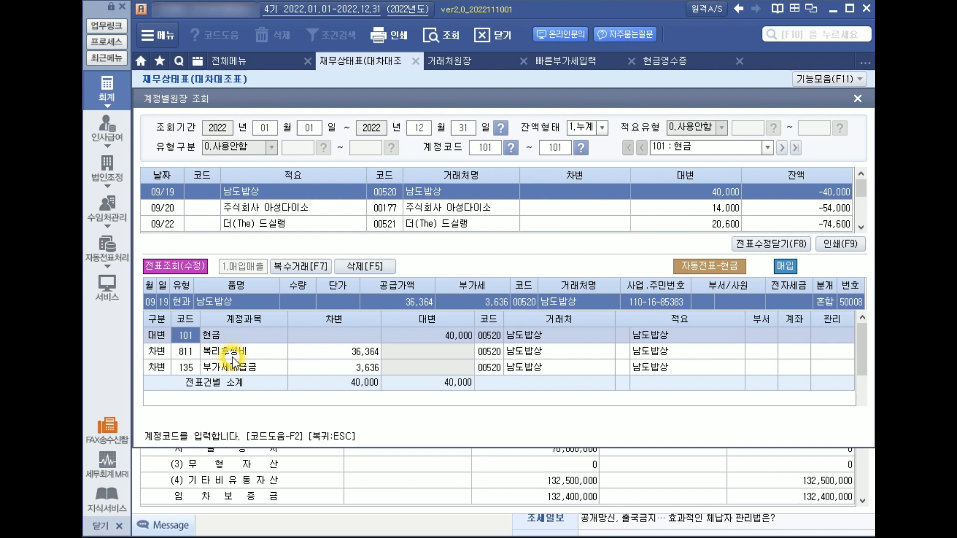
pyautogui.write('262')
pyautogui.press('Return')
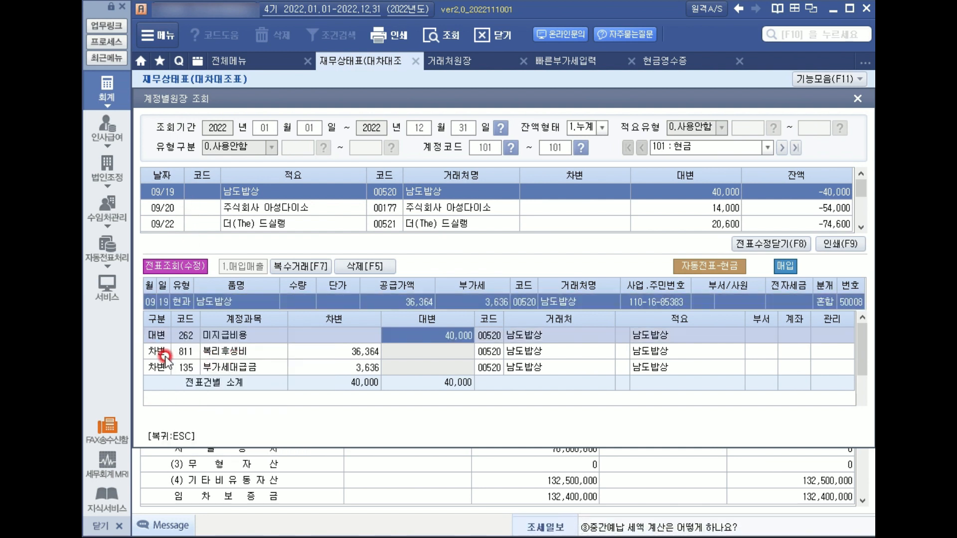
pyautogui.click(184, 336)
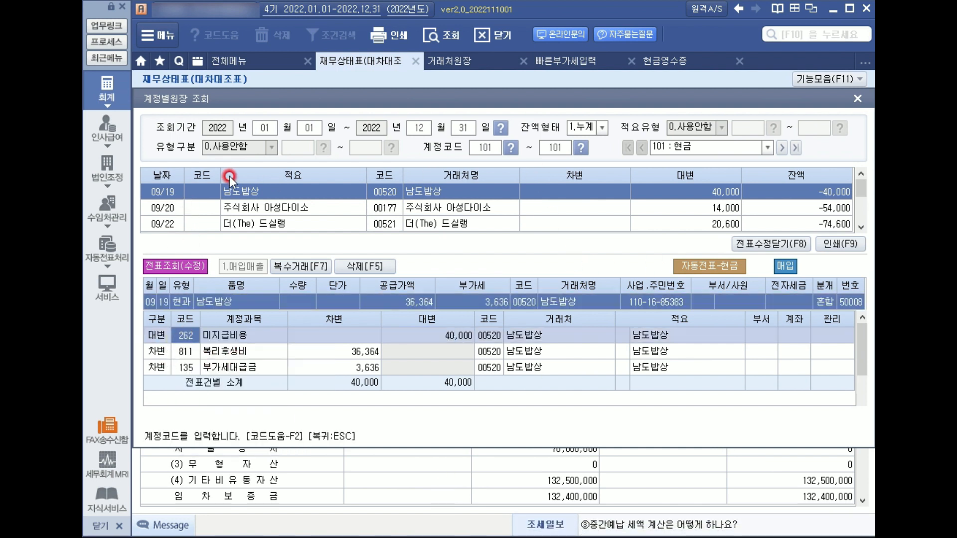
# Change the credit account of the 09/27 미쳐버린 파닭 slip to 262 미지급비용 and close the account ledger.
pyautogui.click(239, 196)
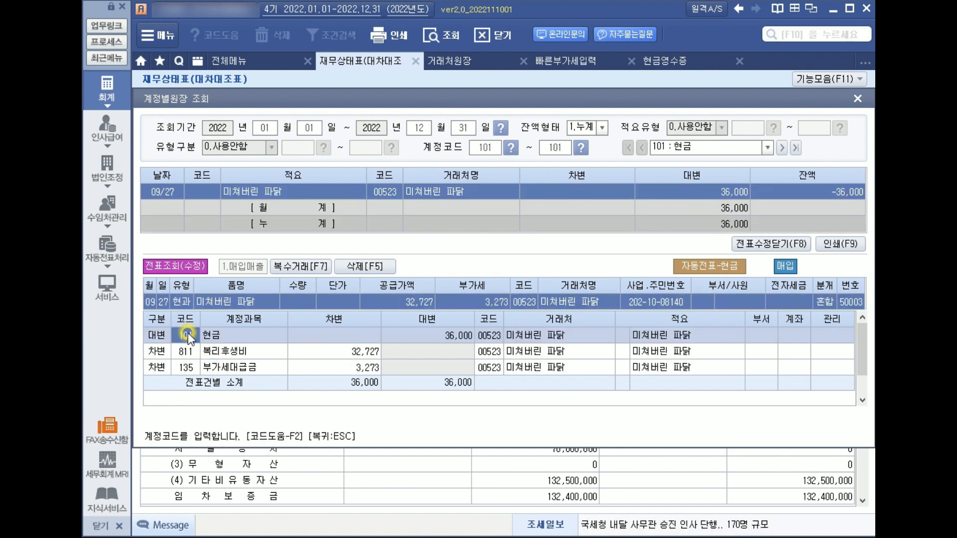
pyautogui.write('262')
pyautogui.click(429, 164)
pyautogui.click(855, 100)
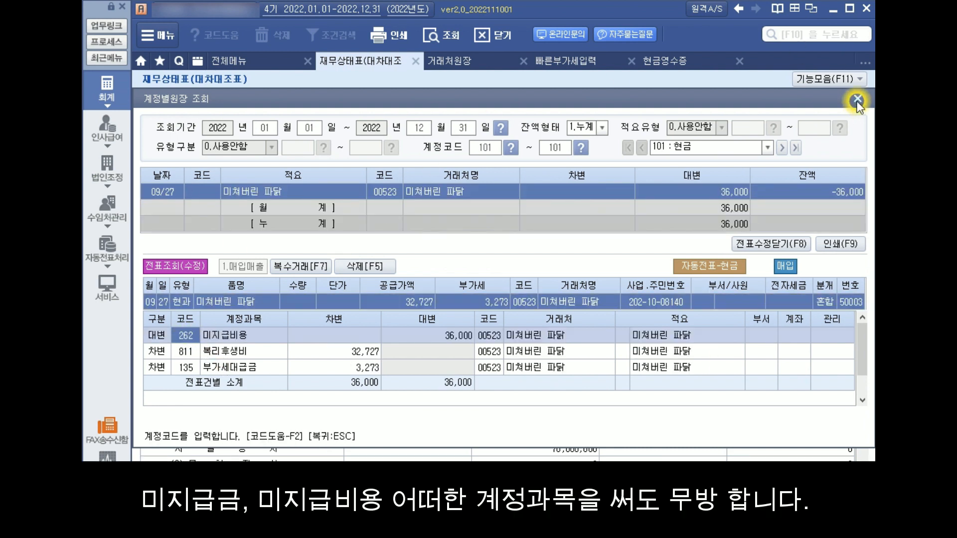
# Refresh the balance sheet, dismiss the error notice and check the current assets for the cash line.
pyautogui.click(438, 34)
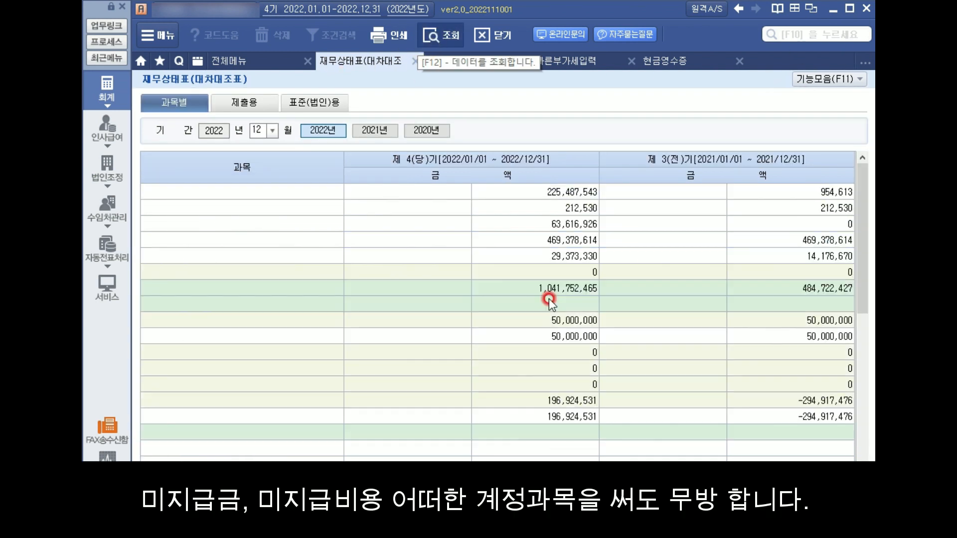
pyautogui.click(688, 336)
pyautogui.click(493, 273)
pyautogui.click(592, 225)
pyautogui.click(596, 252)
pyautogui.click(617, 247)
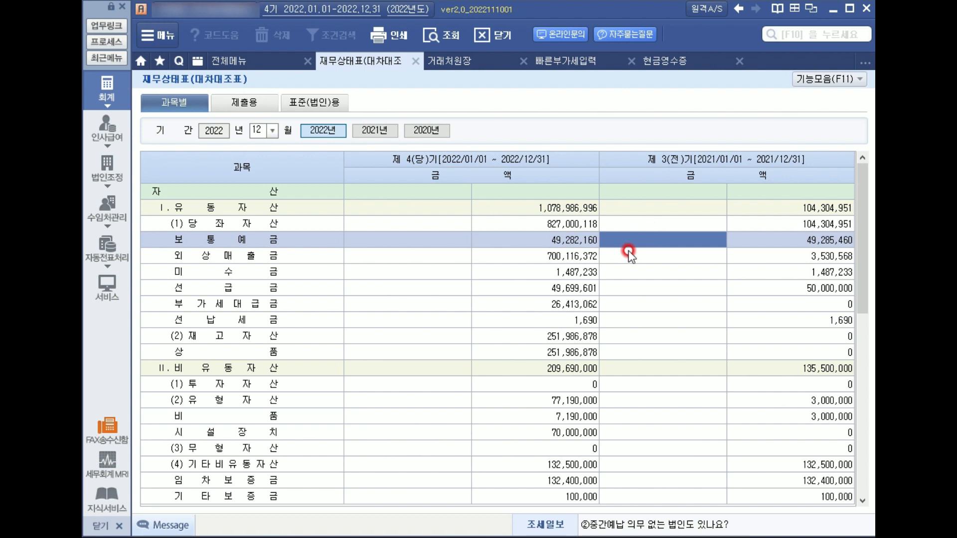
# Query the customer ledger balances for account 262 미지급비용 and select the 주식회사 아성다이소 row.
pyautogui.click(435, 61)
pyautogui.click(548, 134)
pyautogui.click(145, 104)
pyautogui.click(584, 126)
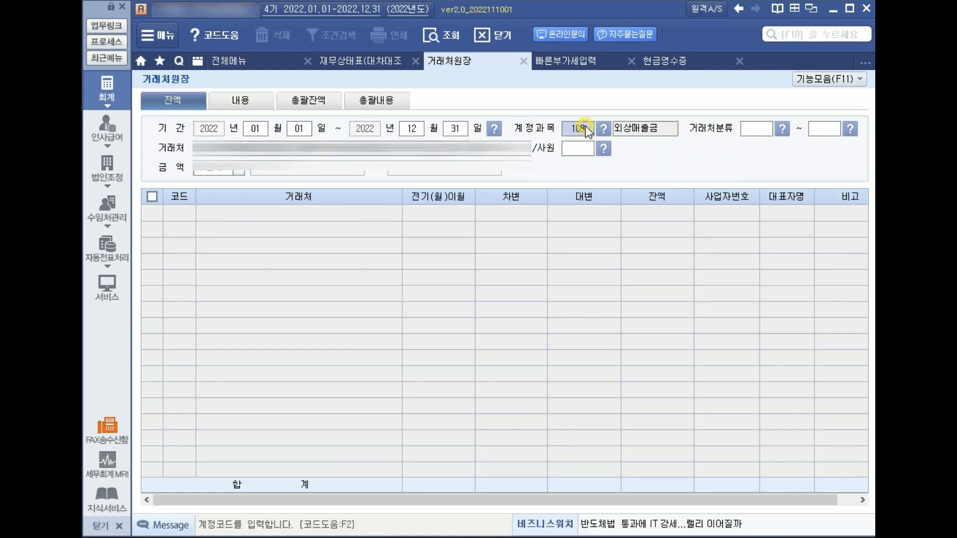
pyautogui.write('262')
pyautogui.press('Return')
pyautogui.press('Return')
pyautogui.press('Return')
pyautogui.press('Return')
pyautogui.press('Return')
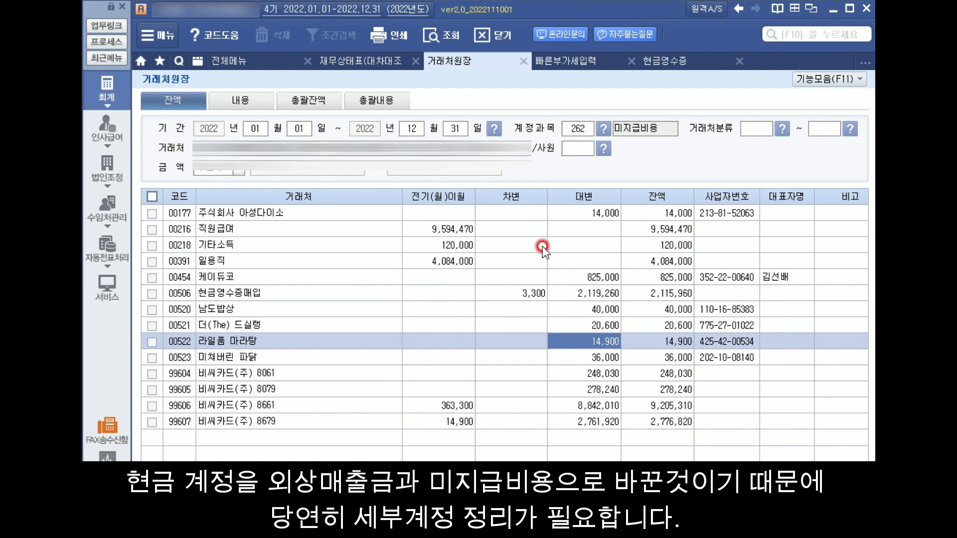
pyautogui.click(220, 210)
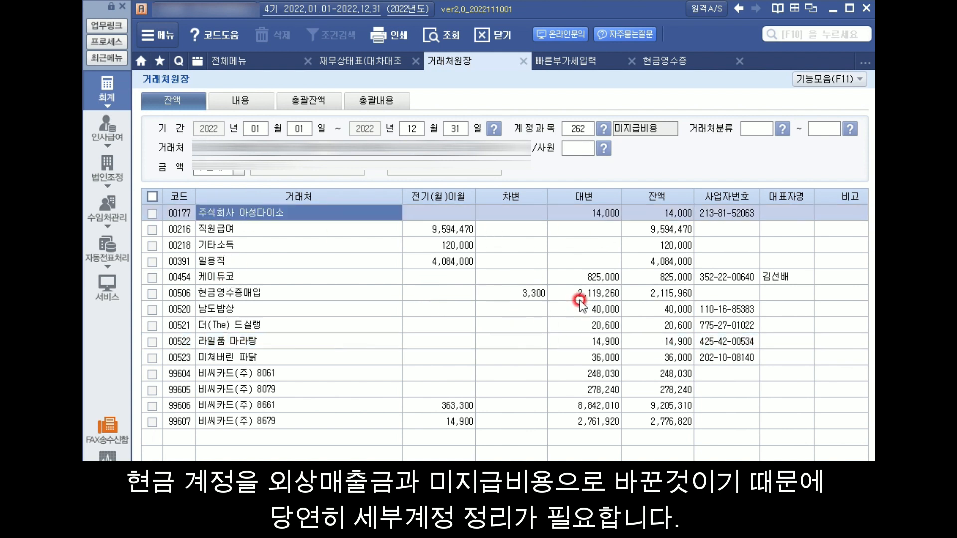
# Examine the credit amounts of the small cash-receipt vendors and the 현금영수증매입 row in the 미지급비용 balances.
pyautogui.click(596, 327)
pyautogui.click(600, 341)
pyautogui.click(598, 358)
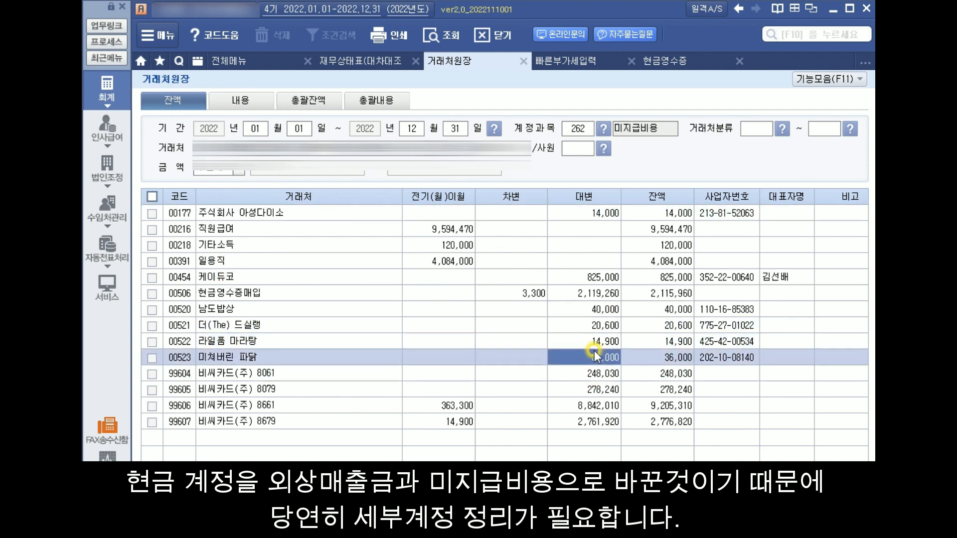
pyautogui.click(602, 329)
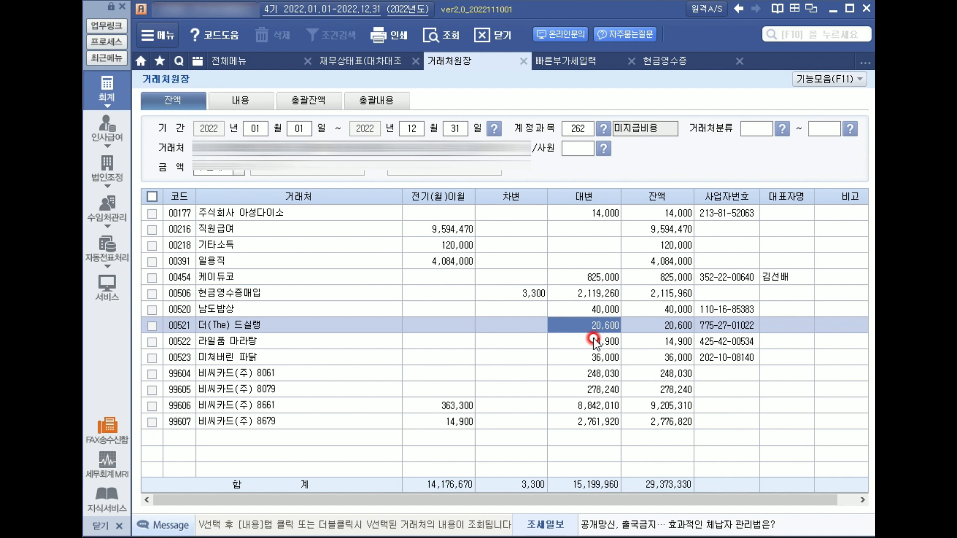
pyautogui.click(351, 218)
pyautogui.click(332, 294)
pyautogui.click(332, 327)
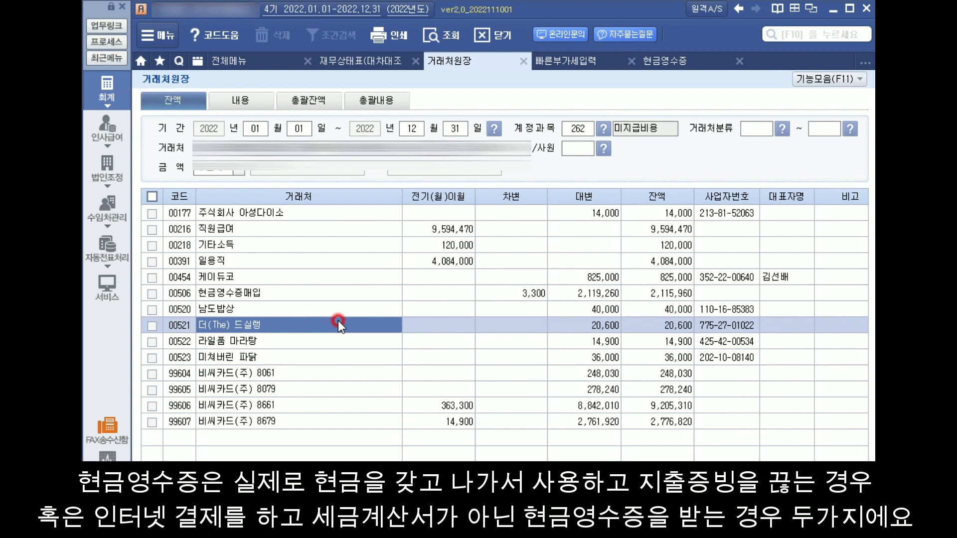
# In the 주식회사 아성다이소 ledger's 09-20 slip, change the vendor of the 262 미지급비용 credit line to 00506 현금영수증매입.
pyautogui.doubleClick(245, 208)
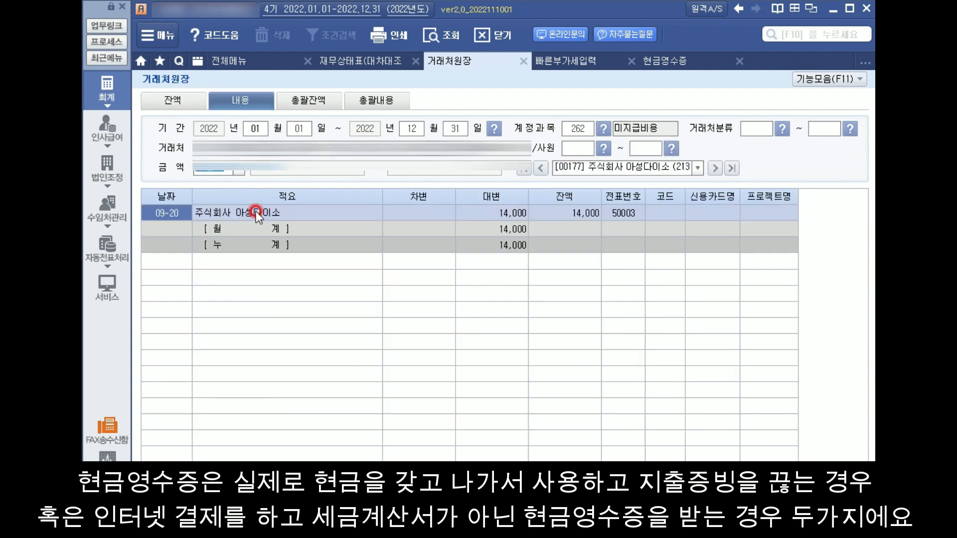
pyautogui.doubleClick(322, 208)
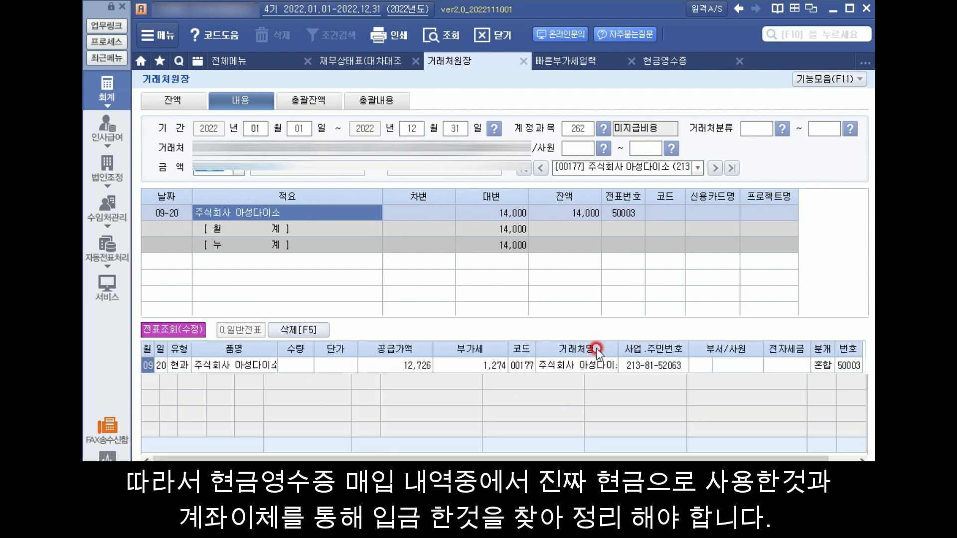
pyautogui.click(497, 399)
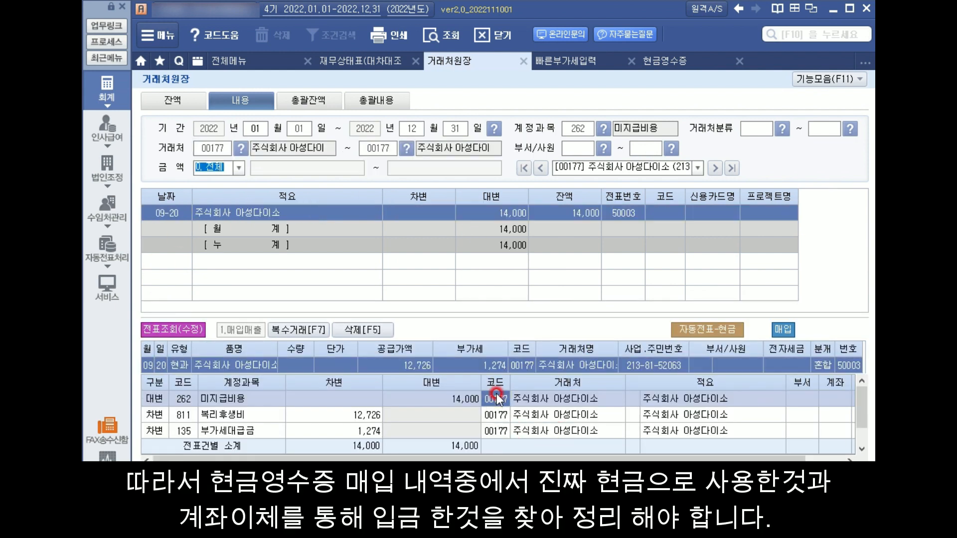
pyautogui.press('F2')
pyautogui.write('ㅎㄴ')
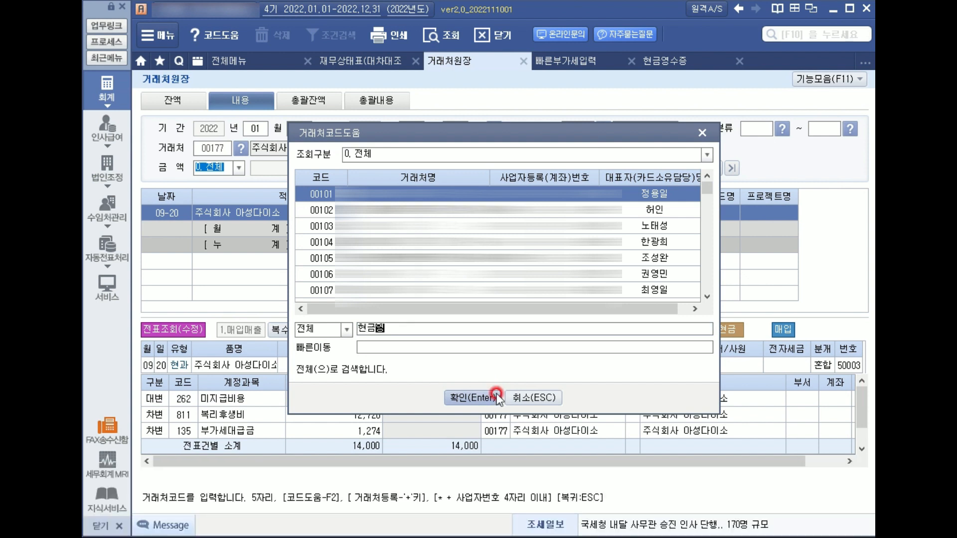
pyautogui.press('Return')
pyautogui.press('Return')
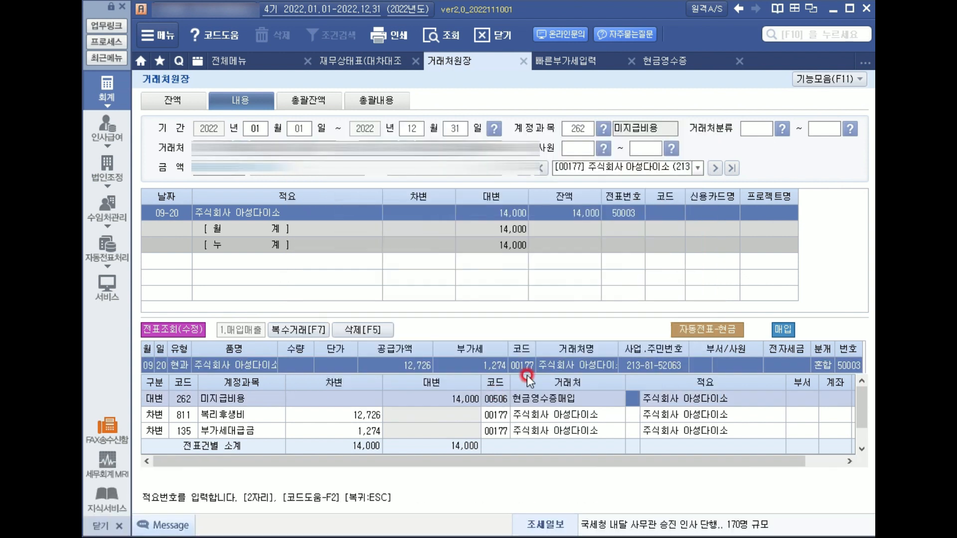
pyautogui.click(486, 397)
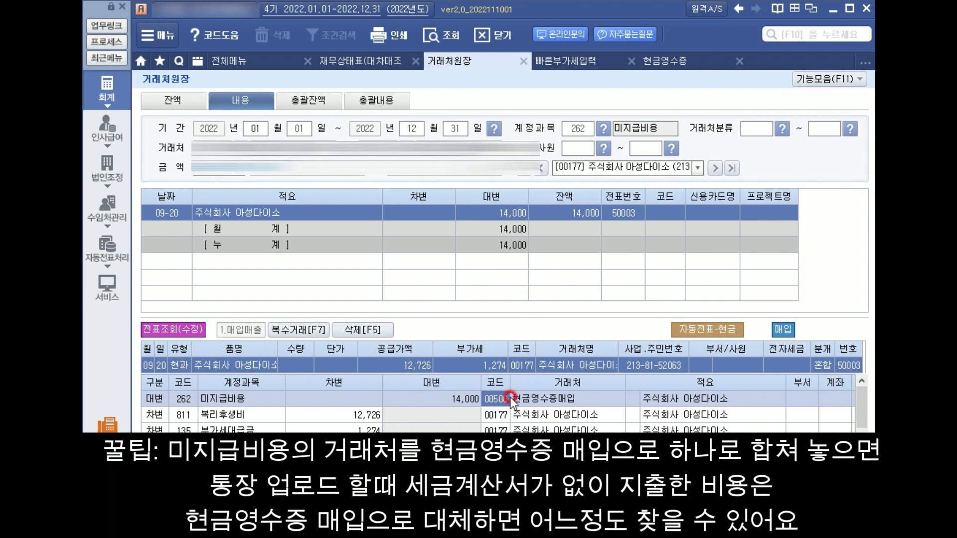
# Change the vendor of the 미지급비용 credit line in the 09-19 남도밥상 slip to 00506 현금영수증매입.
pyautogui.click(192, 97)
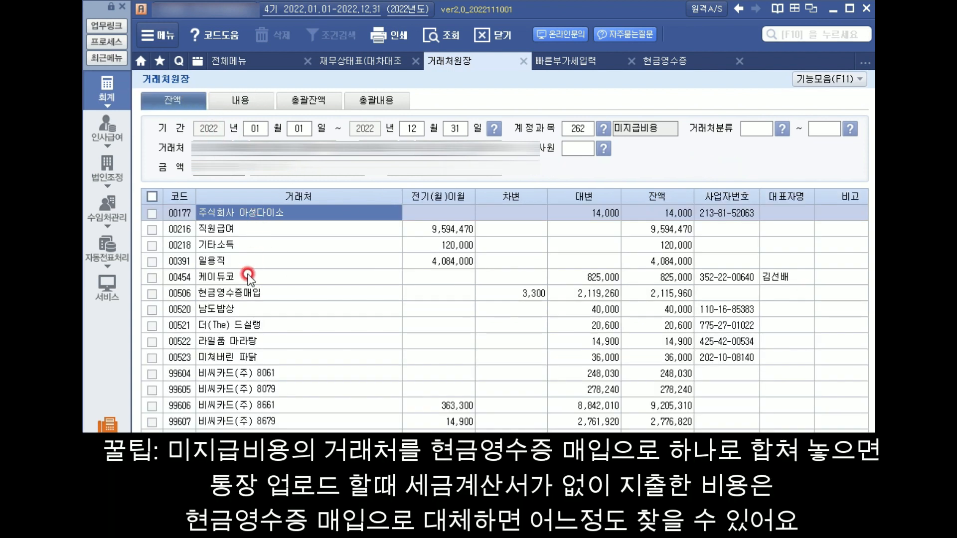
pyautogui.doubleClick(247, 307)
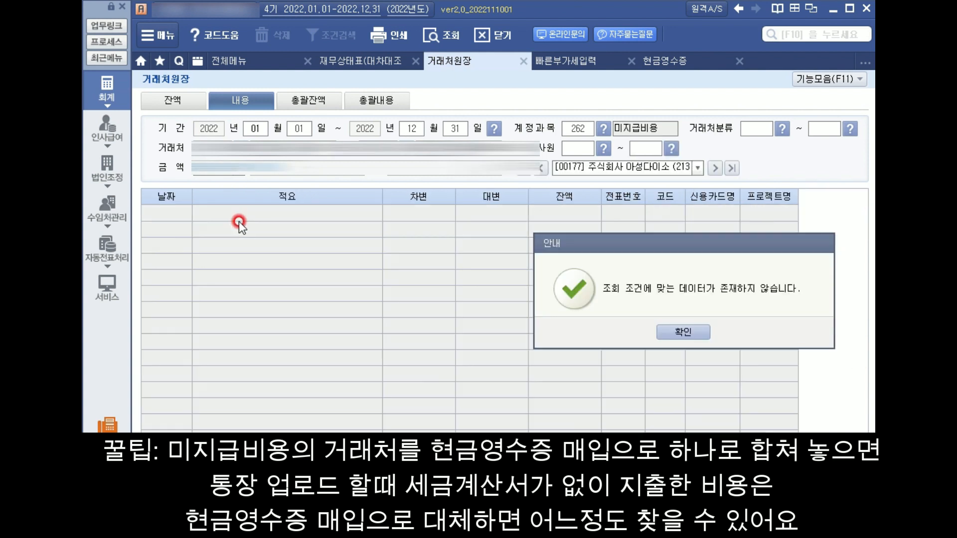
pyautogui.click(705, 330)
pyautogui.doubleClick(272, 209)
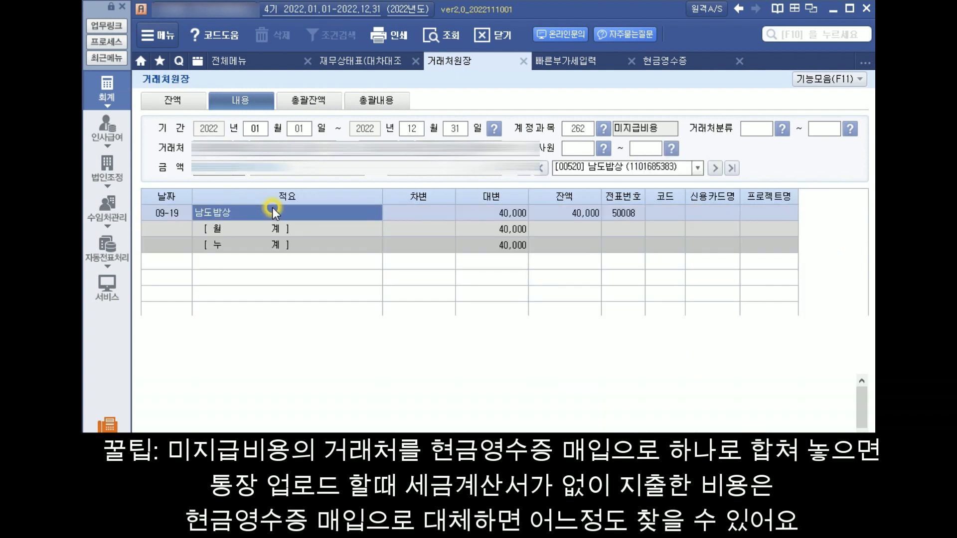
pyautogui.click(497, 398)
pyautogui.write('00506')
pyautogui.press('Return')
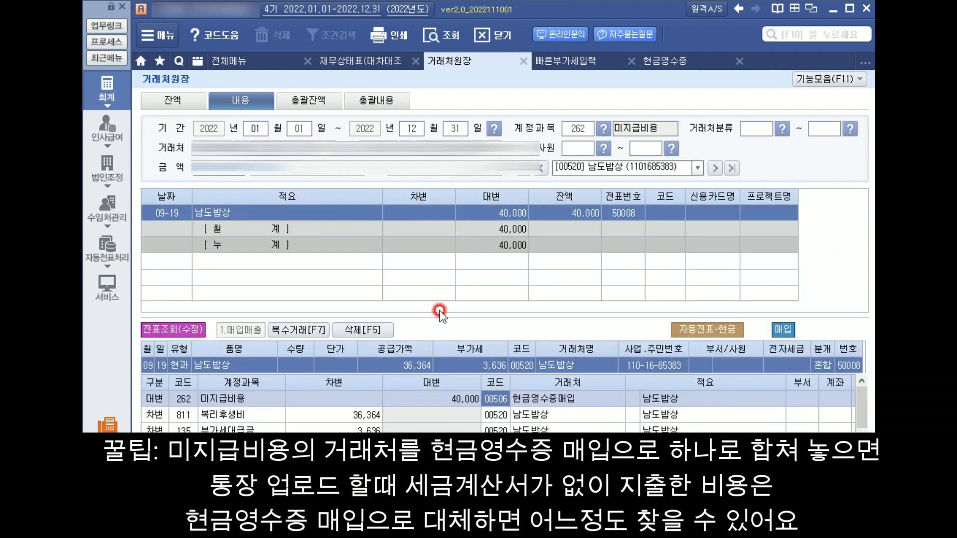
# Change the vendor of the 미지급비용 credit line in the 09-27 미쳐버린 파닭 slip to 00506 현금영수증매입.
pyautogui.click(199, 101)
pyautogui.click(261, 323)
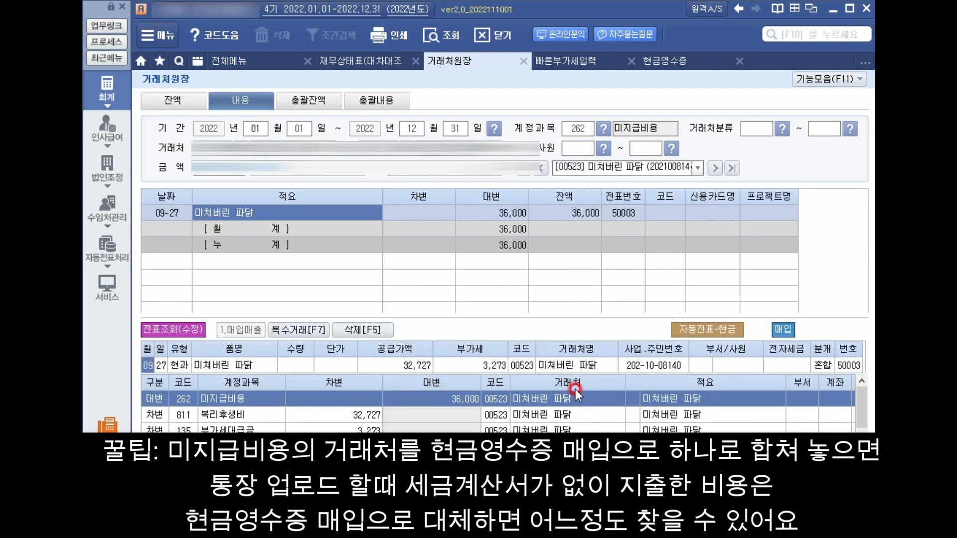
pyautogui.click(502, 399)
pyautogui.write('00506')
pyautogui.press('Return')
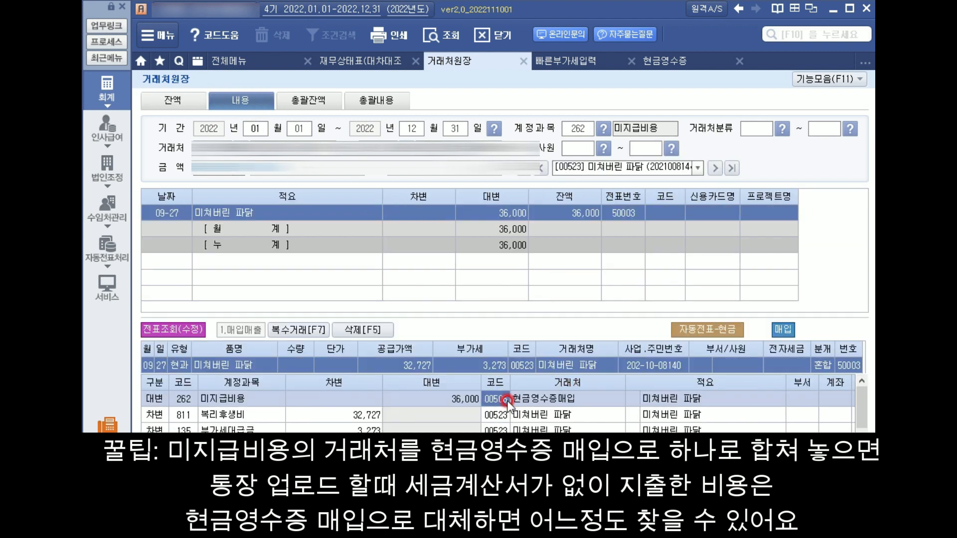
# Refresh the 미지급비용 balances, review the transaction details of 현금영수증매입 and return to the balance list.
pyautogui.click(175, 100)
pyautogui.click(436, 32)
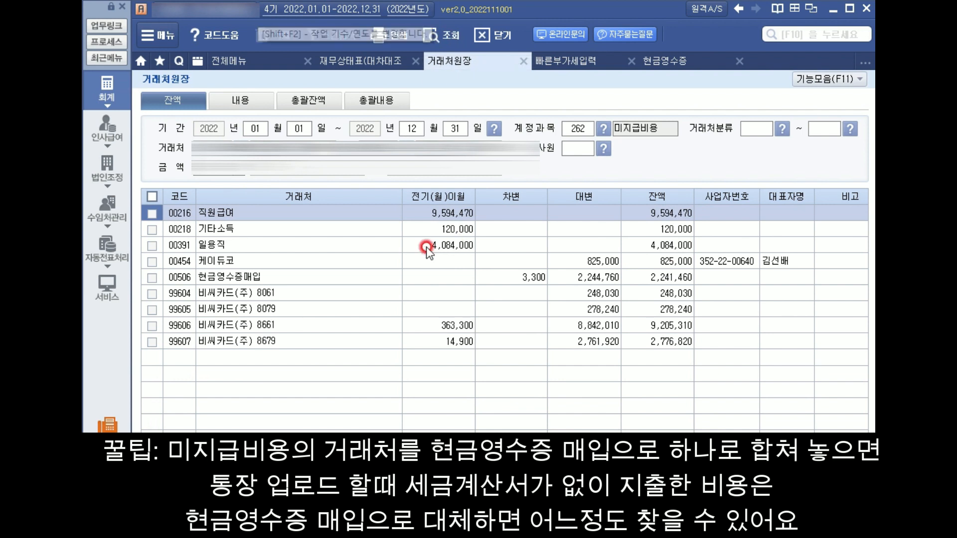
pyautogui.click(524, 287)
pyautogui.doubleClick(590, 283)
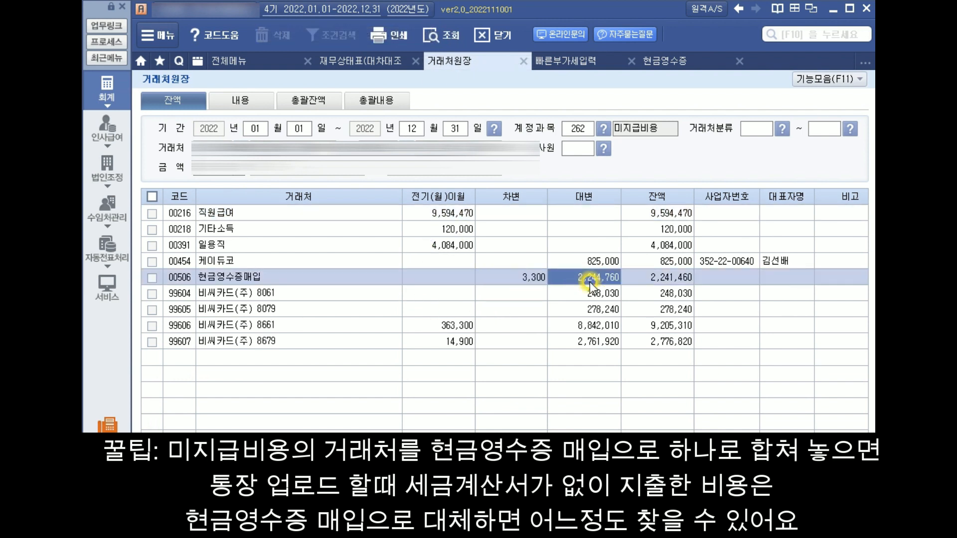
pyautogui.click(681, 330)
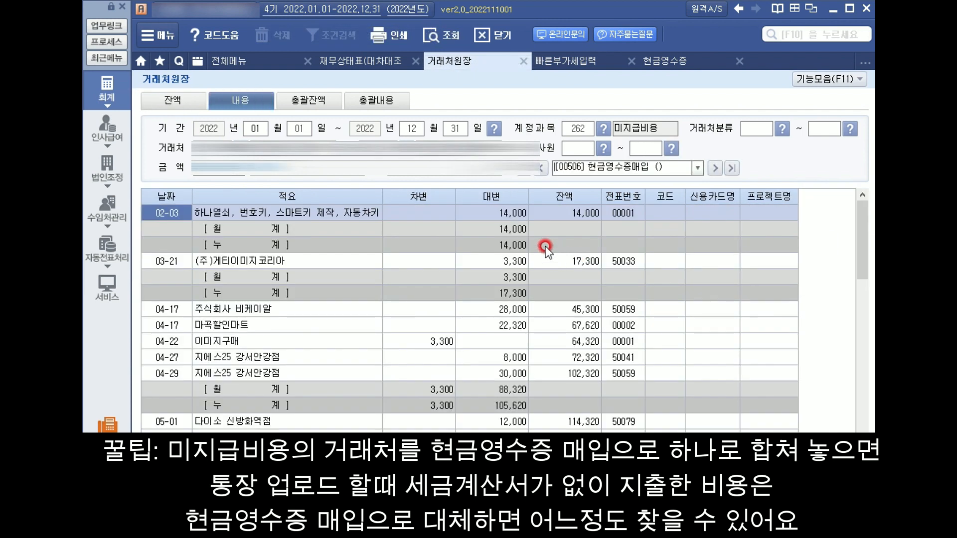
pyautogui.click(538, 306)
pyautogui.scroll(-10, 543, 315)
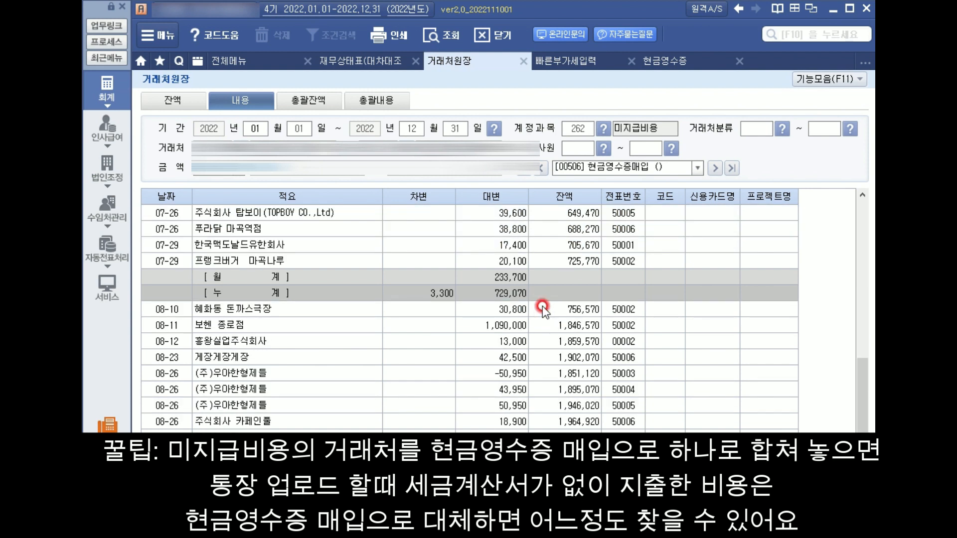
pyautogui.scroll(-4, 543, 312)
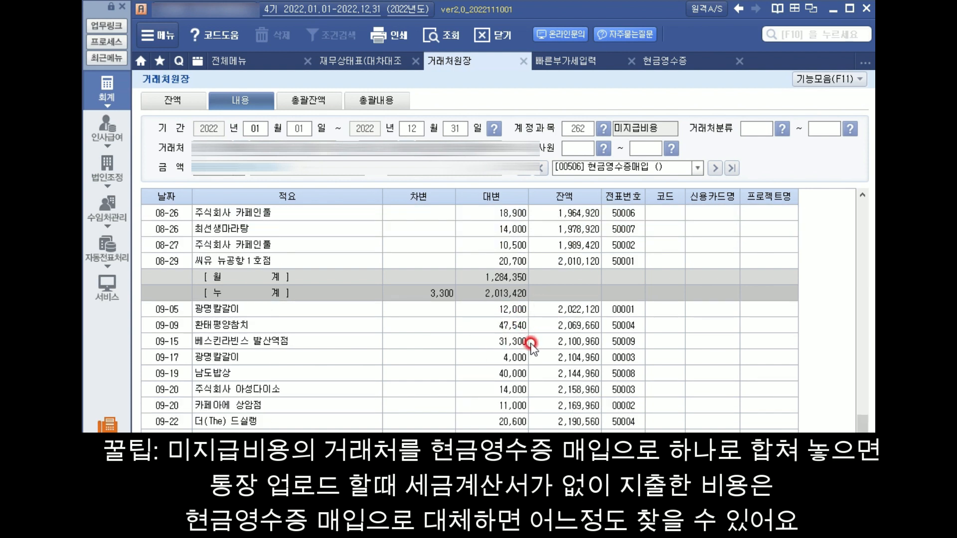
pyautogui.scroll(15, 518, 343)
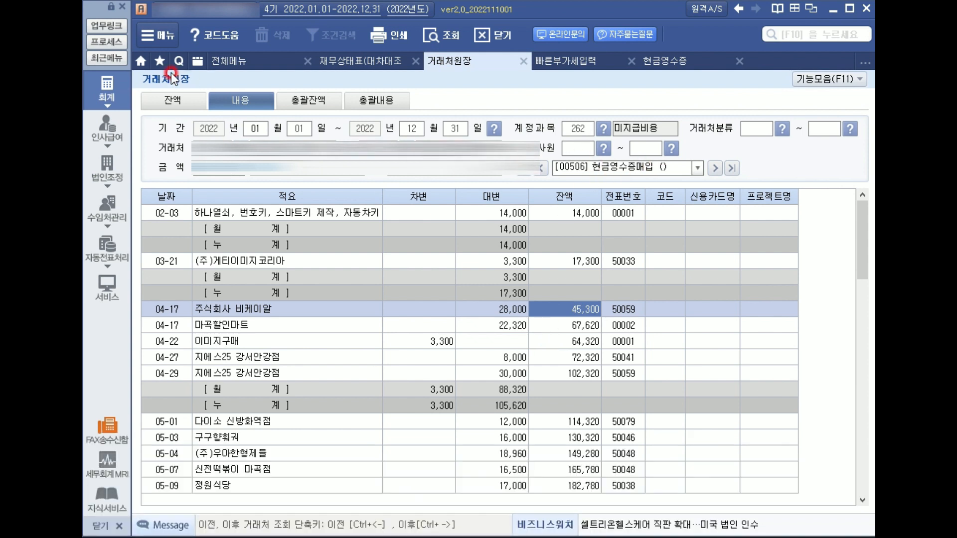
pyautogui.click(177, 104)
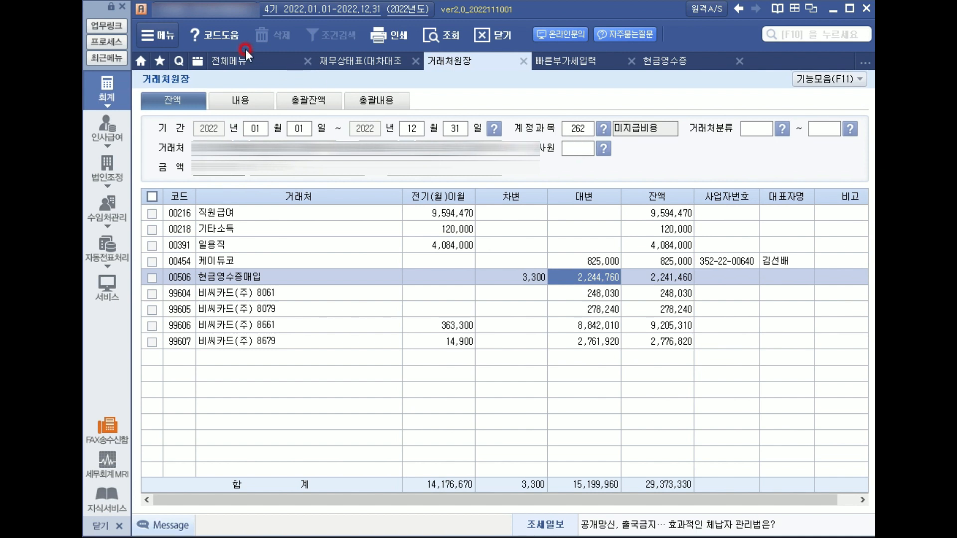
# Switch to the 통장 bankbook screen and find the SK쉴더스강서 withdrawals marked 미추천 in the slip transfer list.
pyautogui.click(251, 60)
pyautogui.click(192, 212)
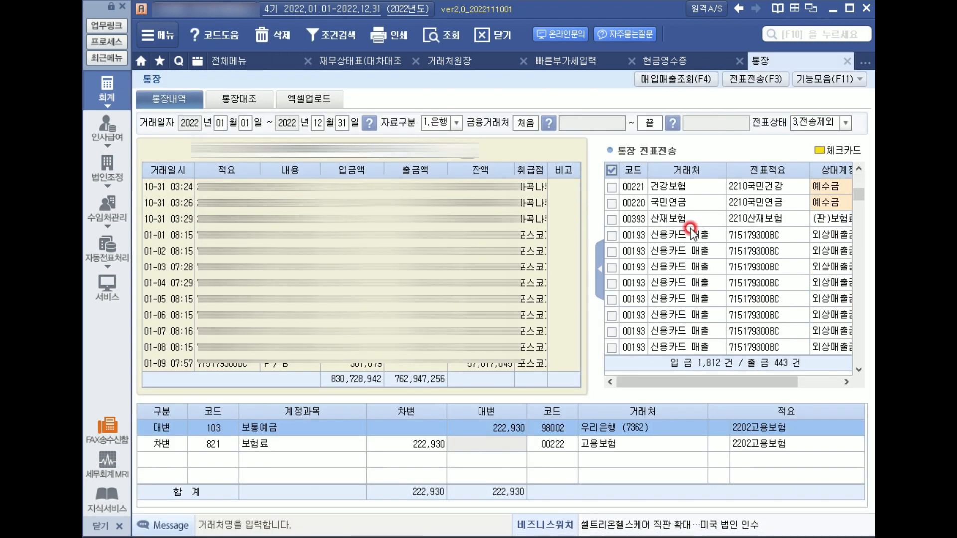
pyautogui.click(691, 231)
pyautogui.scroll(-20, 693, 237)
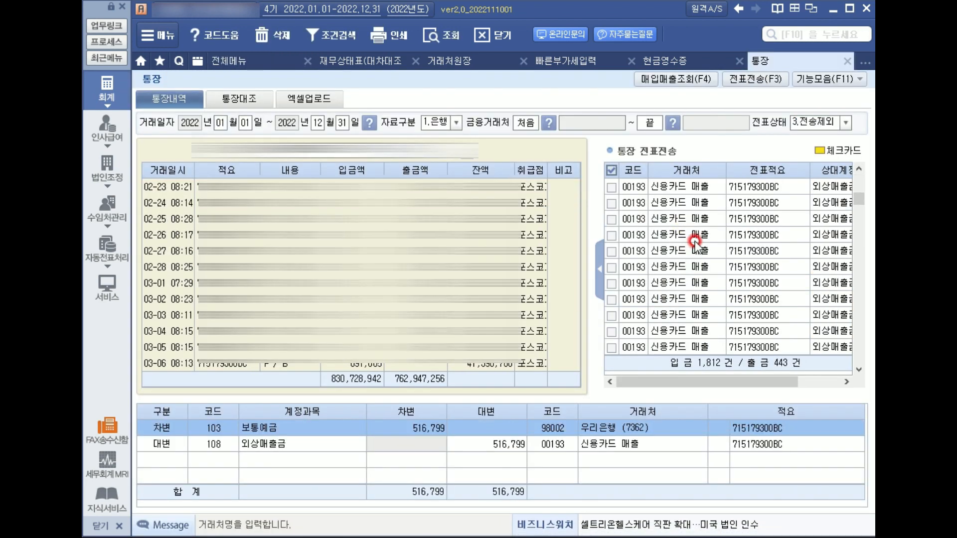
pyautogui.scroll(-15, 710, 280)
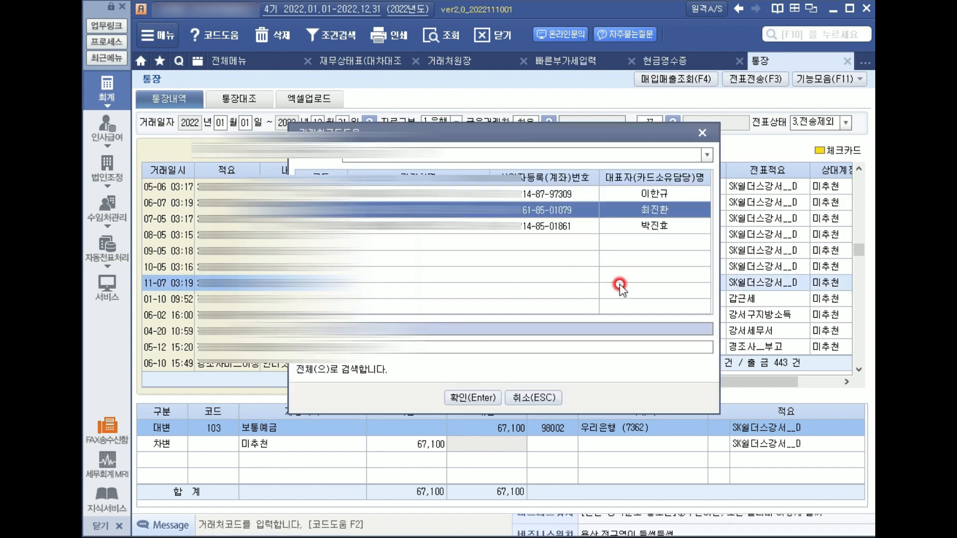
# Assign vendor 00325 에스케이쉴더스 and counter account 253 미지급금 to the SK쉴더스강서 withdrawals.
pyautogui.press('Return')
pyautogui.click(844, 271)
pyautogui.press('Return')
pyautogui.click(818, 281)
pyautogui.write('253')
pyautogui.press('Return')
pyautogui.click(805, 273)
pyautogui.rightClick(792, 280)
pyautogui.click(813, 288)
pyautogui.press('Return')
# Set the counter account of the 01-10 갑근세 entry to 254 예수금 with vendor 00223 세무서.
pyautogui.moveTo(742, 382); pyautogui.dragTo(673, 381)
pyautogui.click(607, 174)
pyautogui.click(611, 301)
pyautogui.click(217, 442)
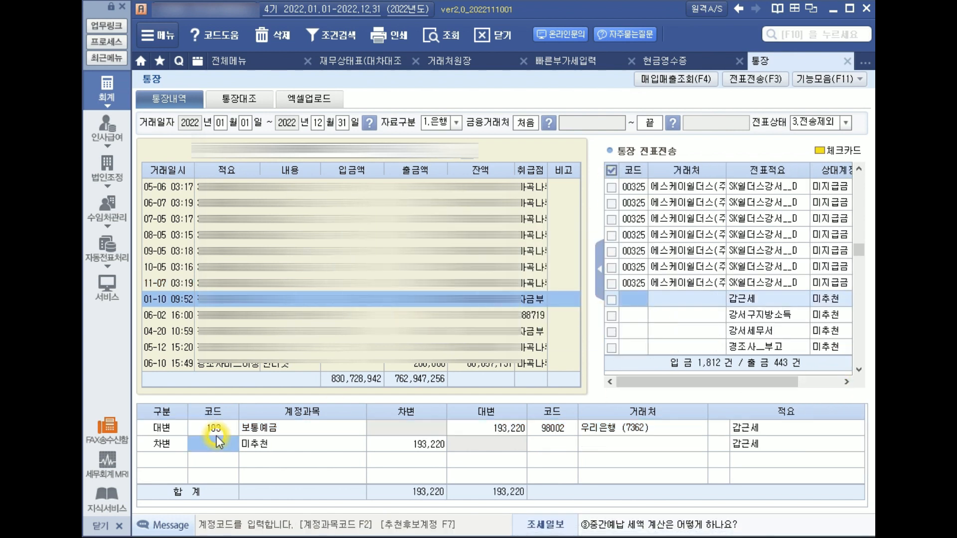
pyautogui.write('254')
pyautogui.press('Return')
pyautogui.press('F2')
pyautogui.press('Return')
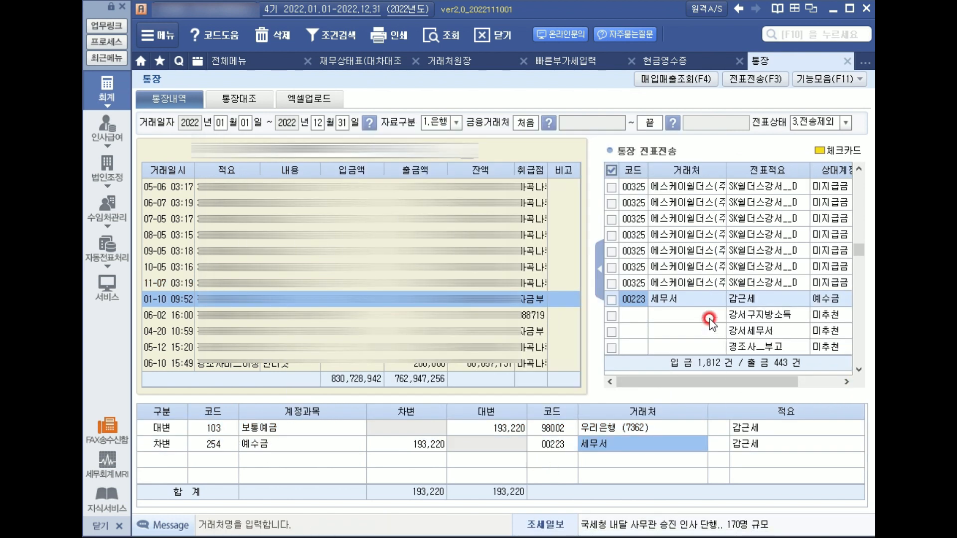
# Set the counter account of the 06-02 강서구지방소득 deposit to 120 미수금.
pyautogui.click(711, 319)
pyautogui.click(196, 445)
pyautogui.write('254')
pyautogui.press('Return')
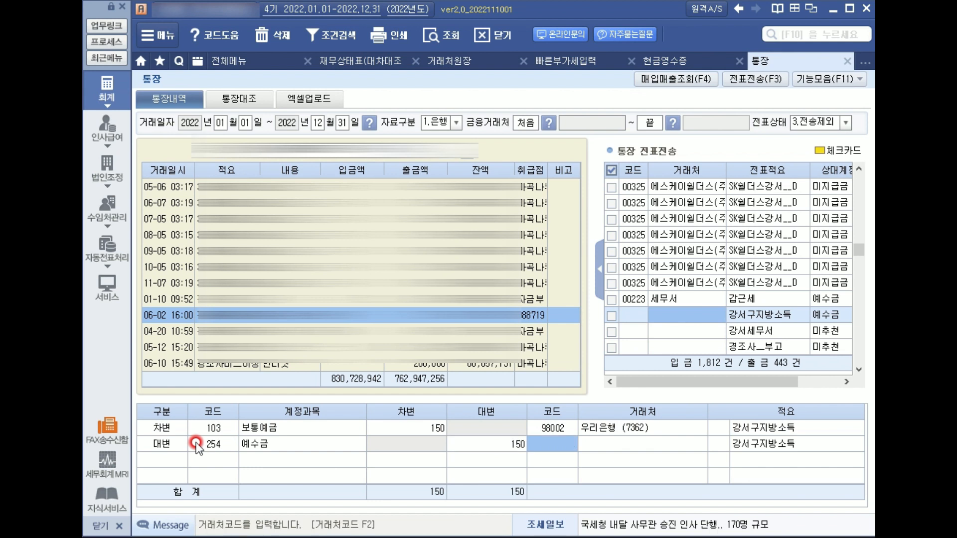
pyautogui.click(197, 445)
pyautogui.write('120')
pyautogui.press('Return')
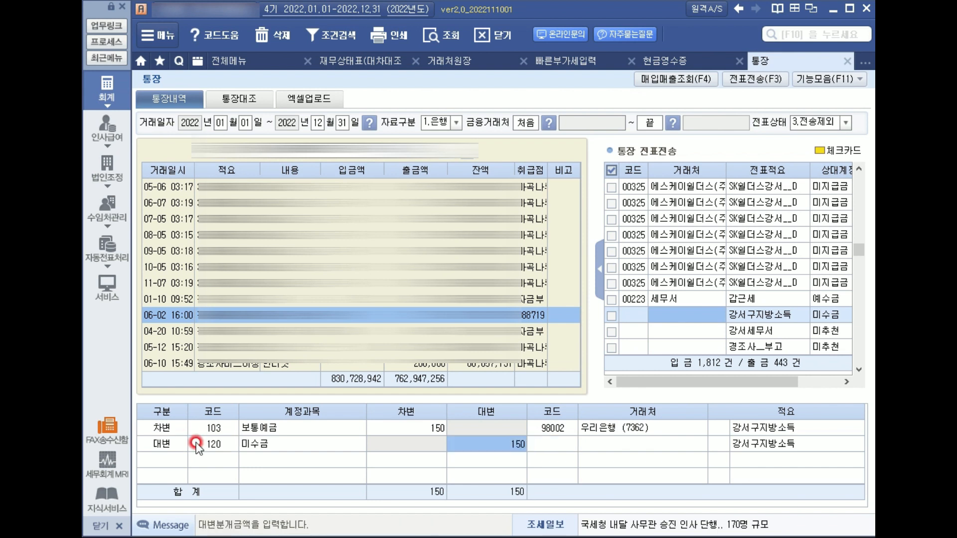
# Set the counter account of the 04-20 강서세무서 entry to 120 미수금.
pyautogui.click(220, 331)
pyautogui.click(214, 443)
pyautogui.write('120')
pyautogui.press('Return')
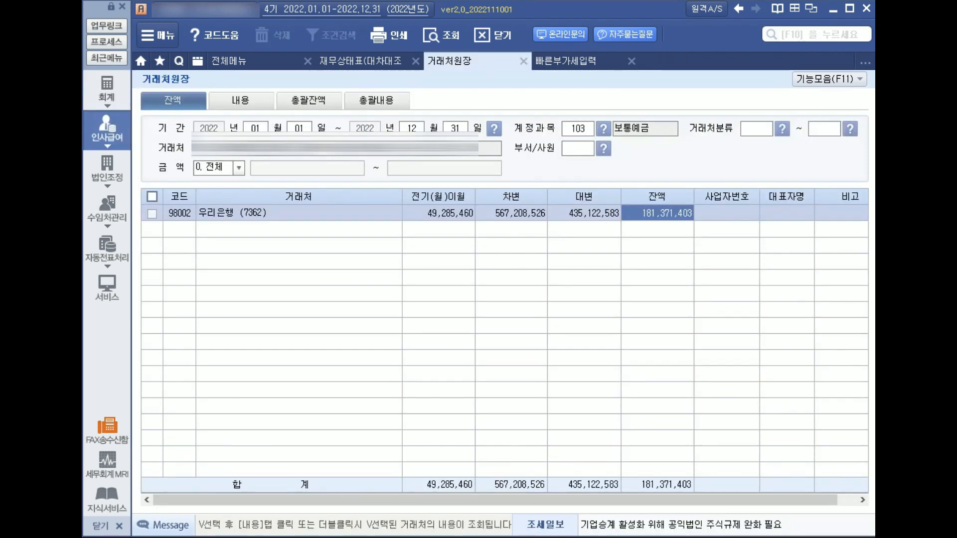
# In 거래처원장, check the 보통예금 amounts, then query account 108 외상매출금 and check the 신용카드 매출 credit.
pyautogui.click(528, 214)
pyautogui.click(668, 212)
pyautogui.click(573, 130)
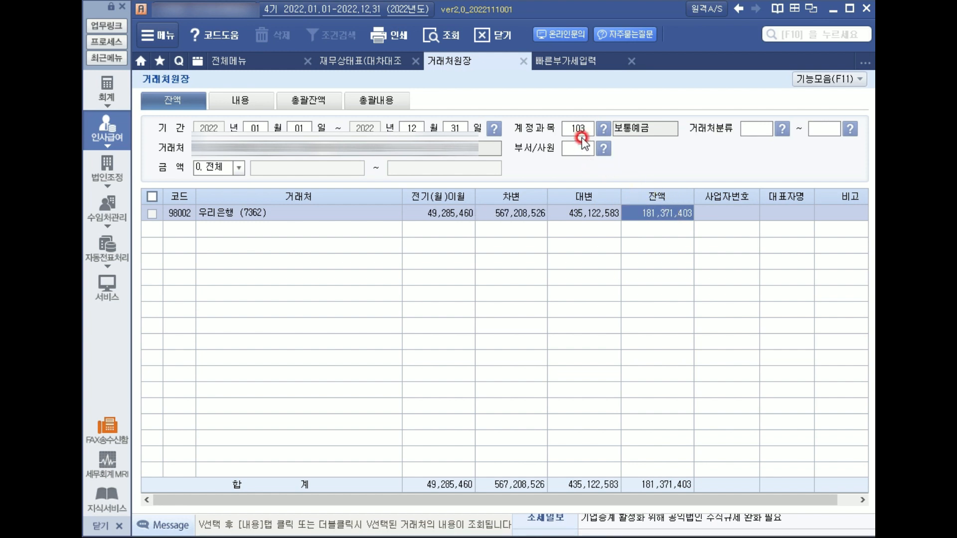
pyautogui.write('108')
pyautogui.press('Return')
pyautogui.press('Return')
pyautogui.press('Return')
pyautogui.press('Return')
pyautogui.press('Return')
pyautogui.press('Return')
pyautogui.press('Return')
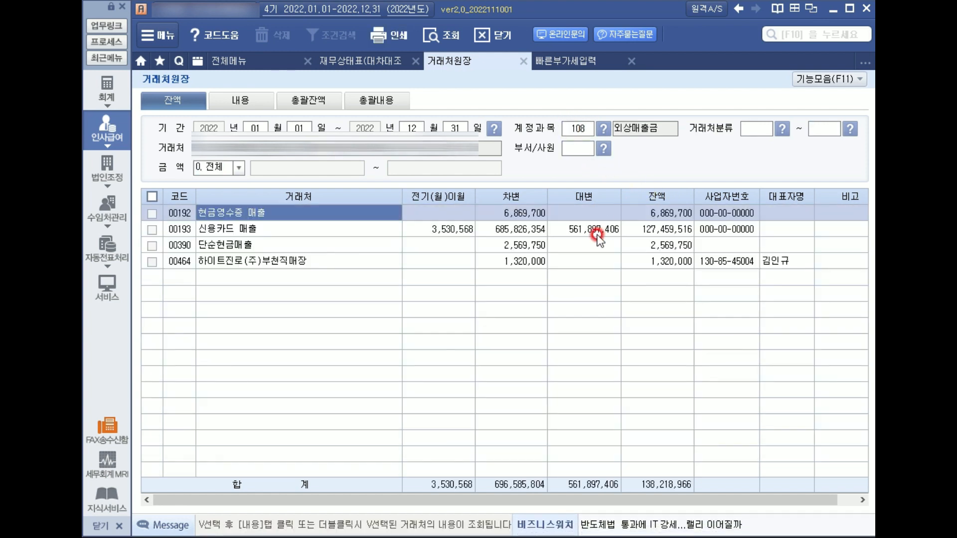
pyautogui.click(598, 231)
# Query the customer ledger for account 262 미지급비용 and check the debit and credit amounts of 현금영수증매입, 일용직 and 직원급여.
pyautogui.click(578, 129)
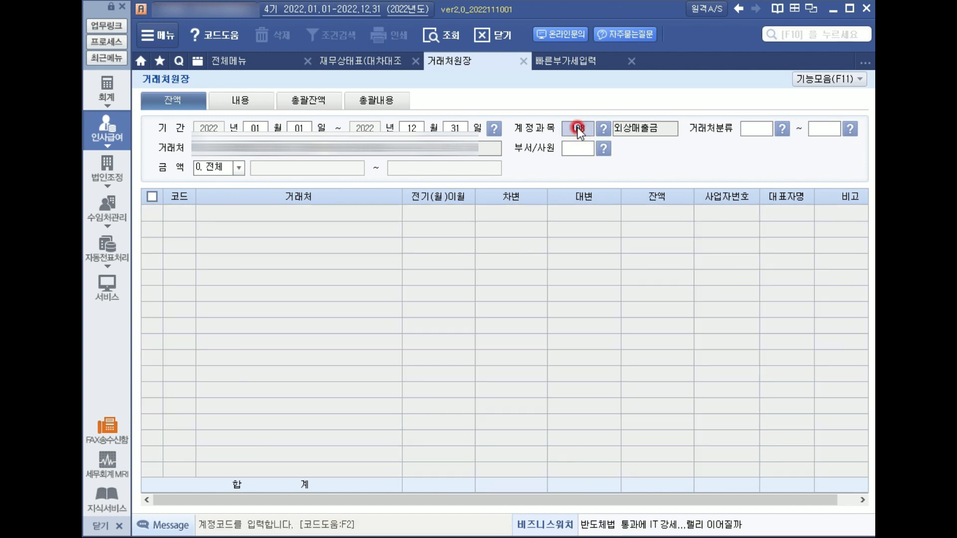
pyautogui.write('262')
pyautogui.press('Return')
pyautogui.press('Return')
pyautogui.press('Return')
pyautogui.press('Return')
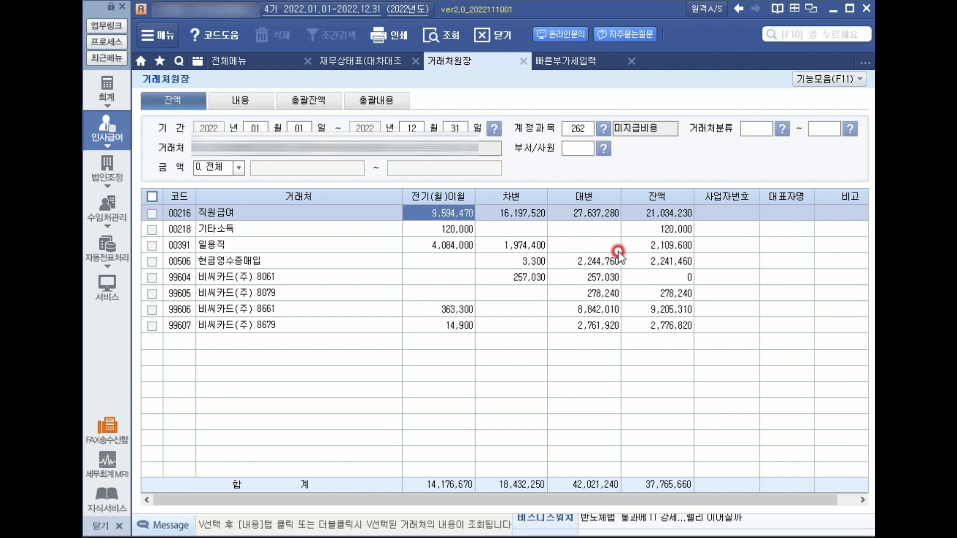
pyautogui.click(572, 264)
pyautogui.click(539, 262)
pyautogui.click(530, 245)
pyautogui.click(533, 262)
pyautogui.click(543, 208)
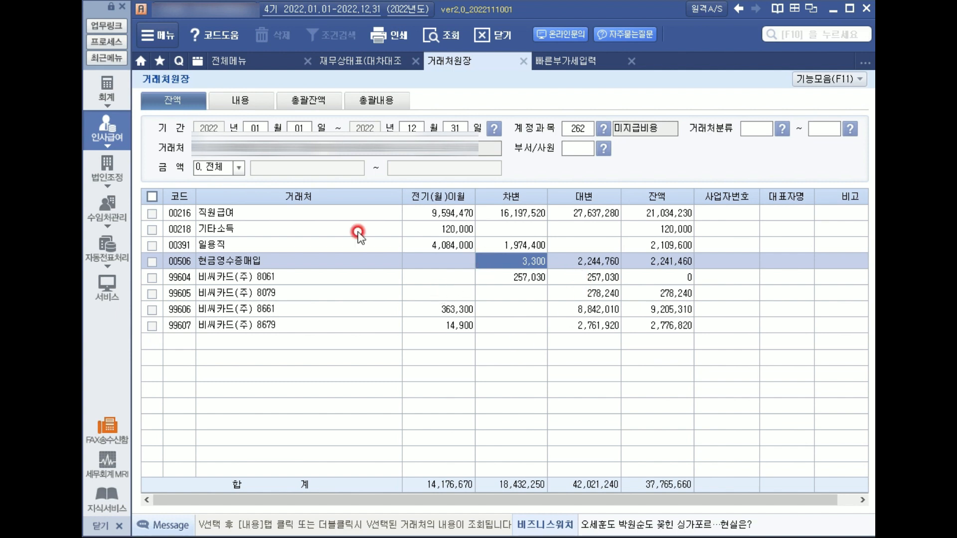
# Examine the 미지급비용 transactions of 현금영수증매입 in detail, including the 04-22 이미지구매 debit, and its balance in the customer list.
pyautogui.click(222, 267)
pyautogui.click(566, 265)
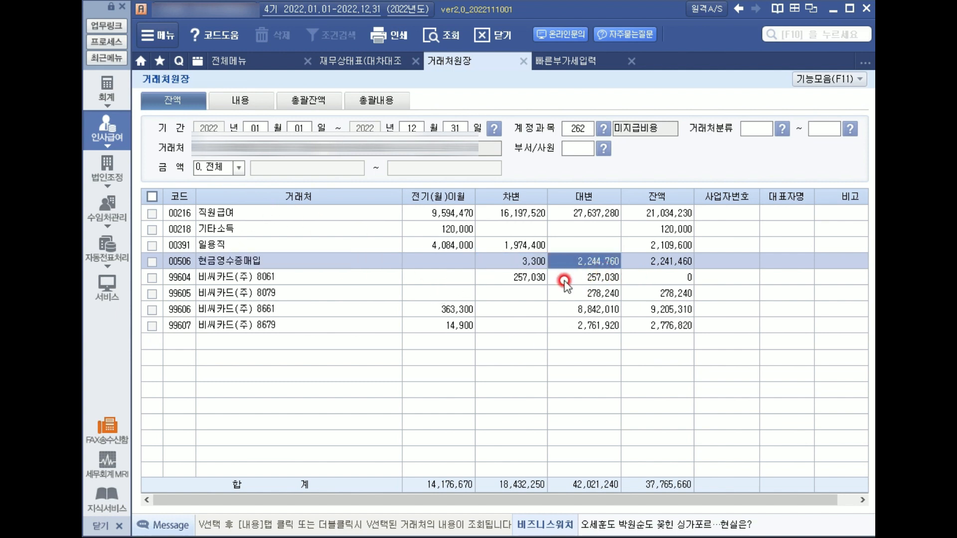
pyautogui.doubleClick(558, 263)
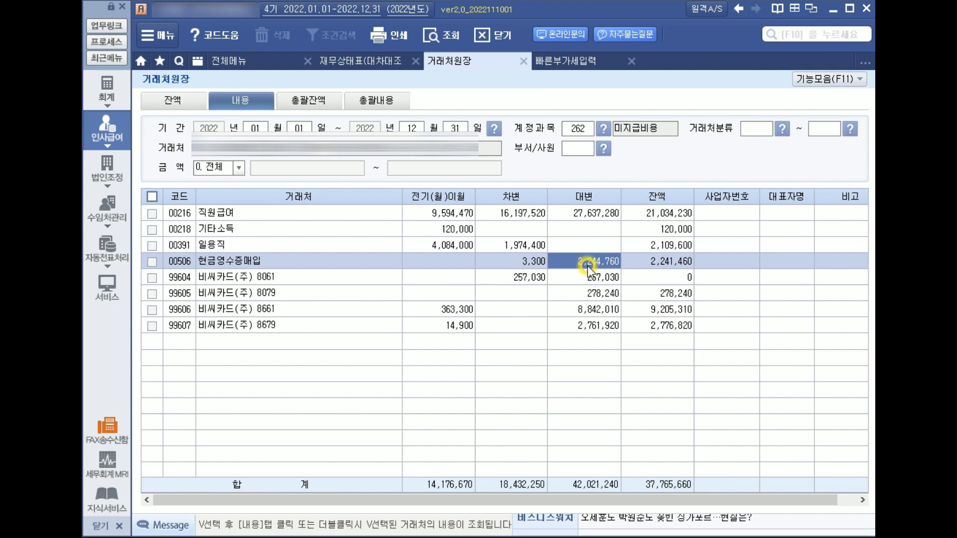
pyautogui.click(412, 343)
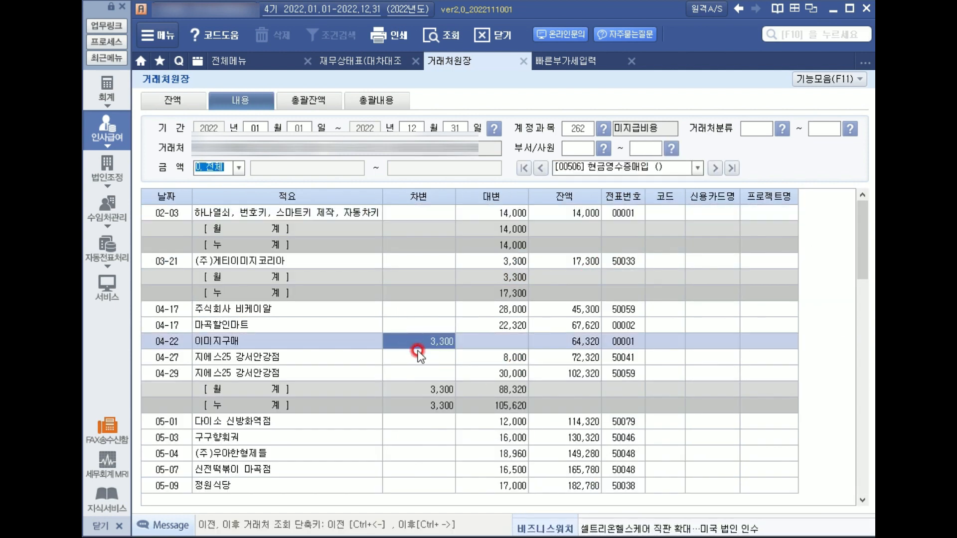
pyautogui.scroll(-10, 516, 299)
pyautogui.scroll(10, 523, 404)
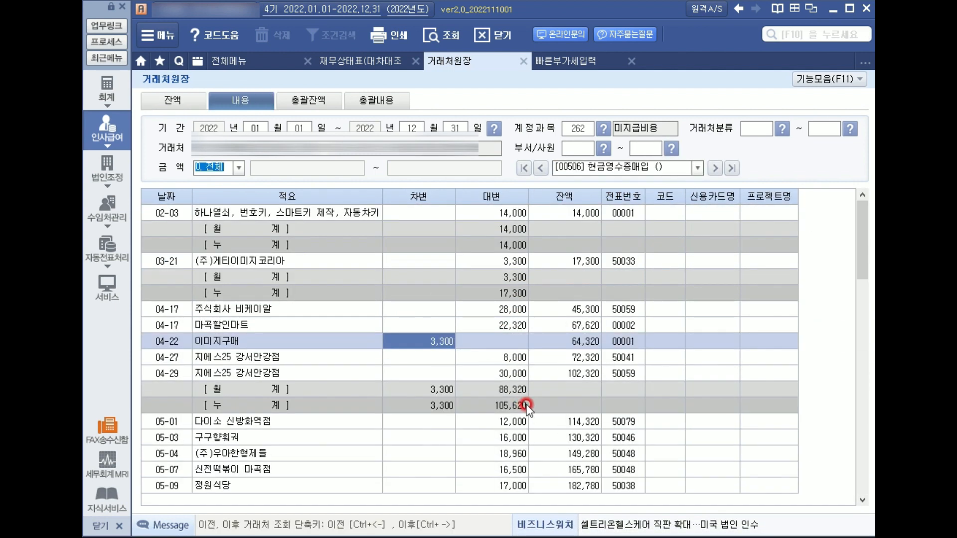
pyautogui.click(165, 106)
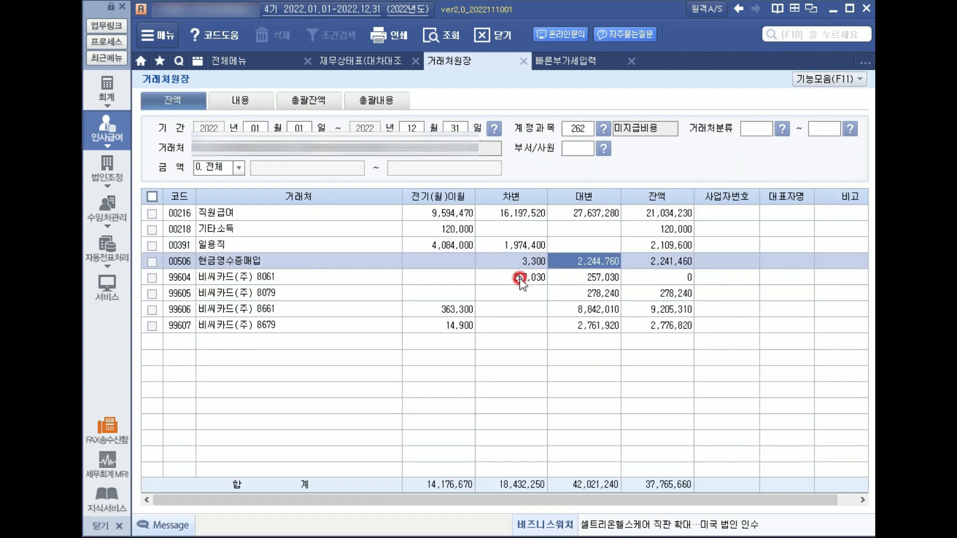
pyautogui.click(687, 264)
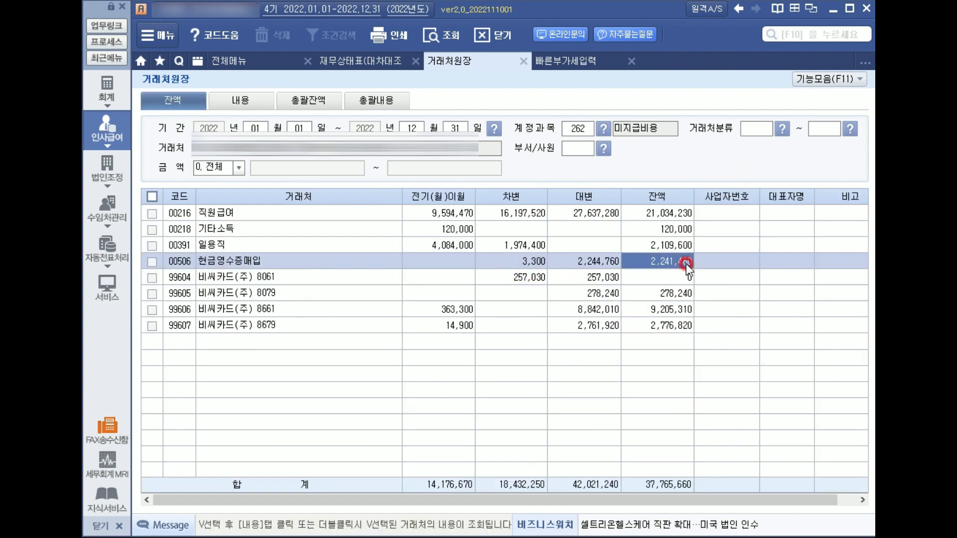
# Query the customer ledger for account 108 외상매출금 and check the debit and balance of 단순현금매출.
pyautogui.click(580, 125)
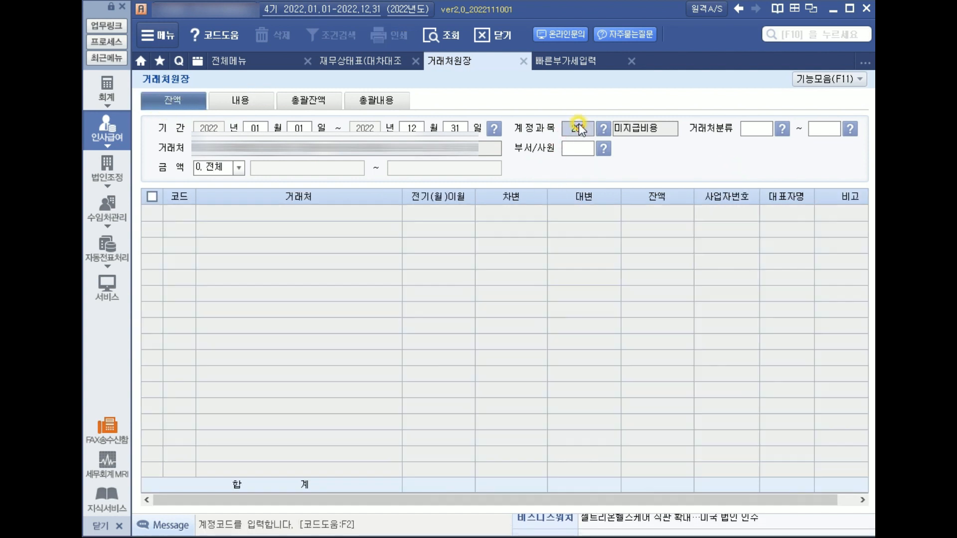
pyautogui.write('108')
pyautogui.press('Return')
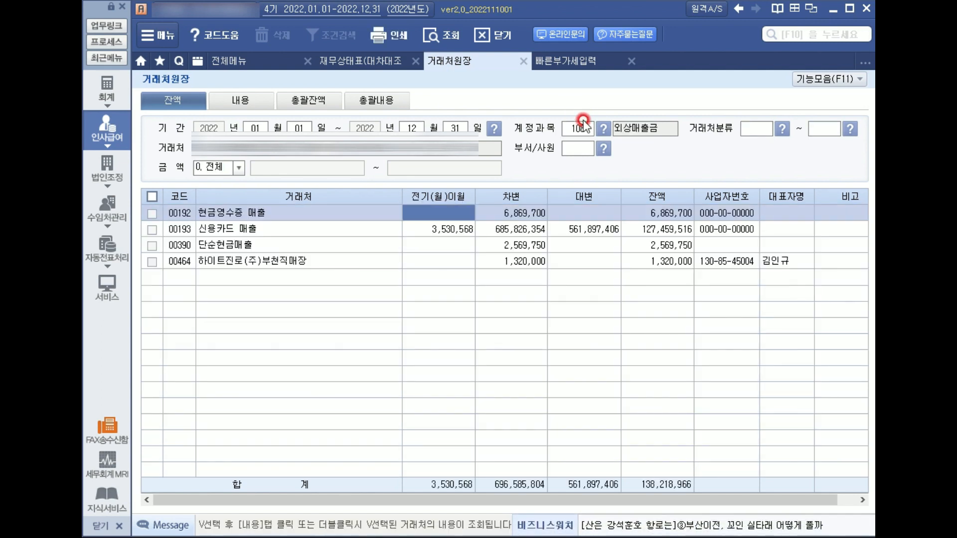
pyautogui.click(447, 260)
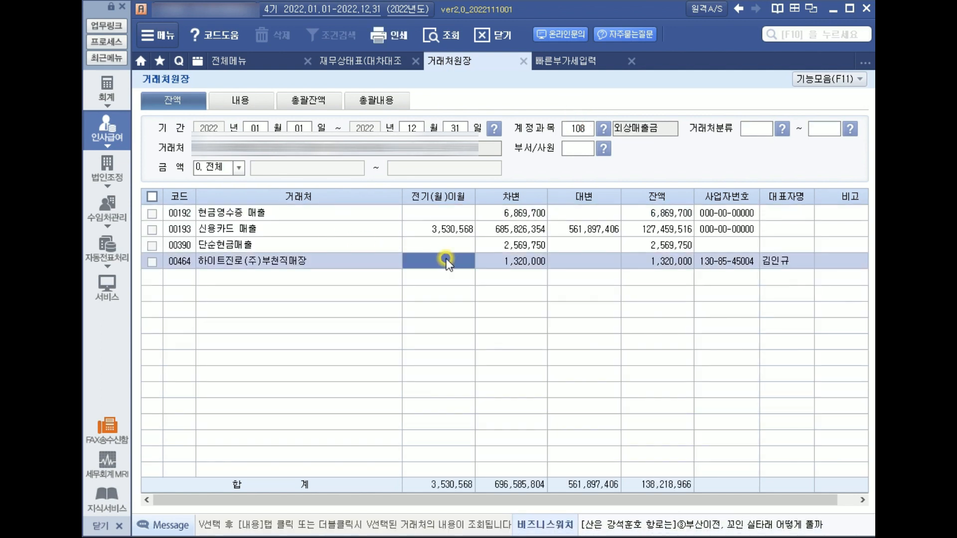
pyautogui.click(523, 247)
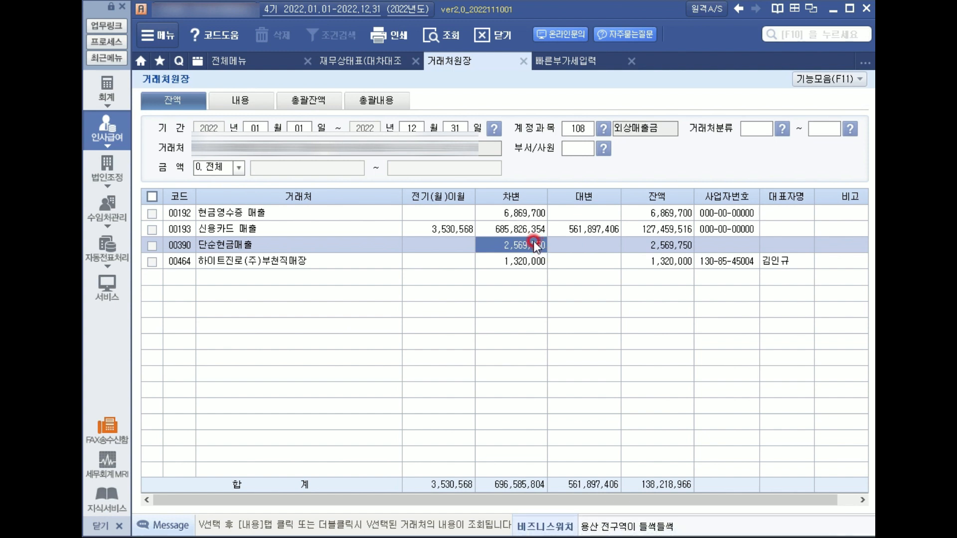
pyautogui.click(637, 252)
pyautogui.click(495, 243)
pyautogui.click(727, 260)
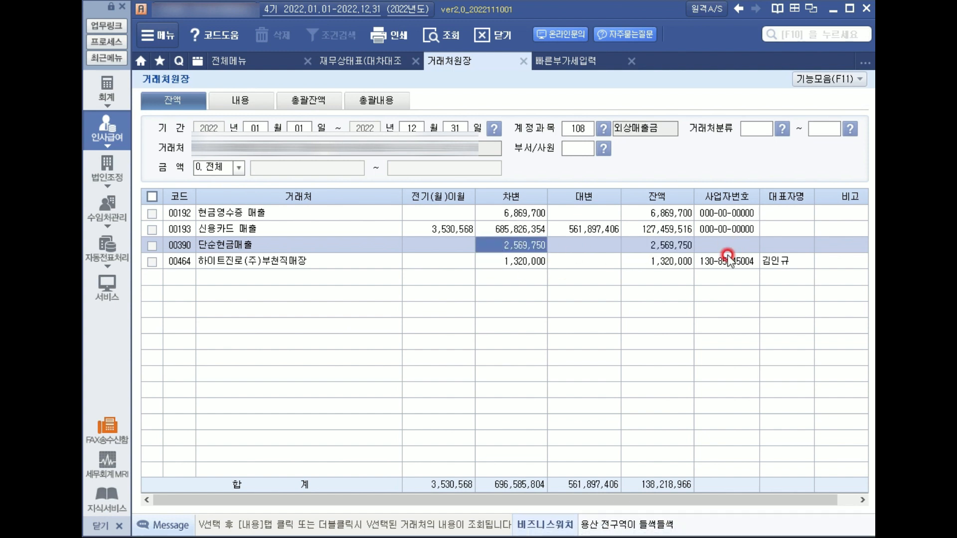
pyautogui.click(518, 244)
# Limit the 외상매출금 ledger query to the period ending 09-30 and check the 단순현금매출 debit amount.
pyautogui.click(421, 127)
pyautogui.write('0930')
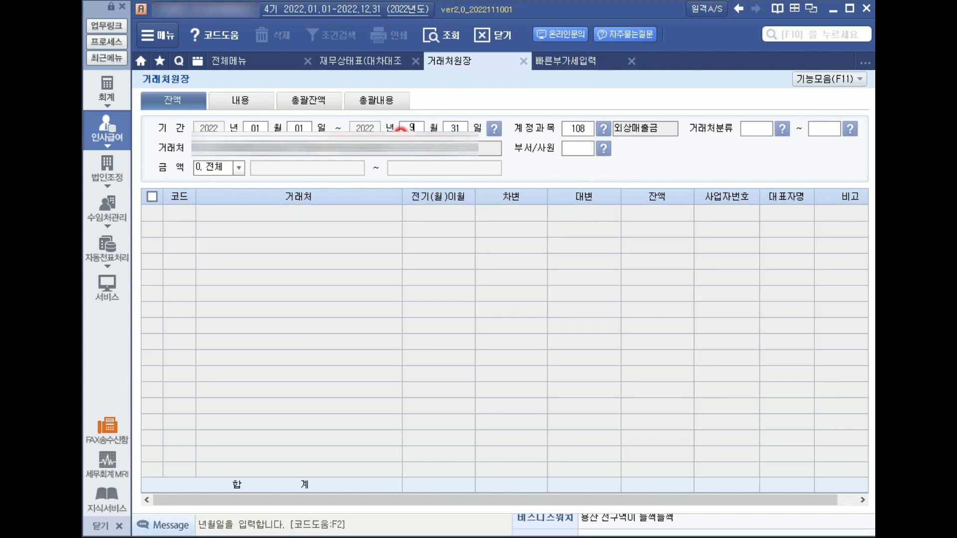
pyautogui.press('Return')
pyautogui.press('Return')
pyautogui.press('Return')
pyautogui.press('Return')
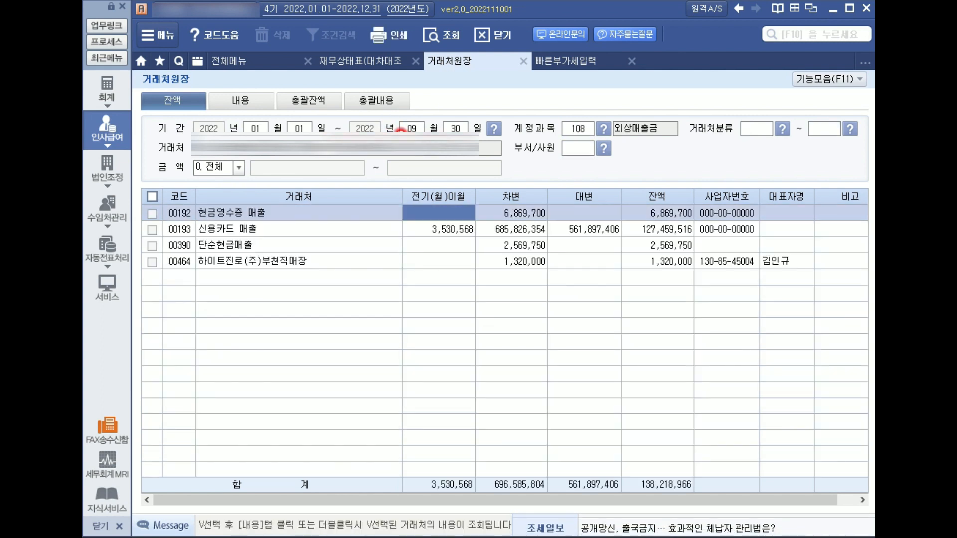
pyautogui.click(478, 242)
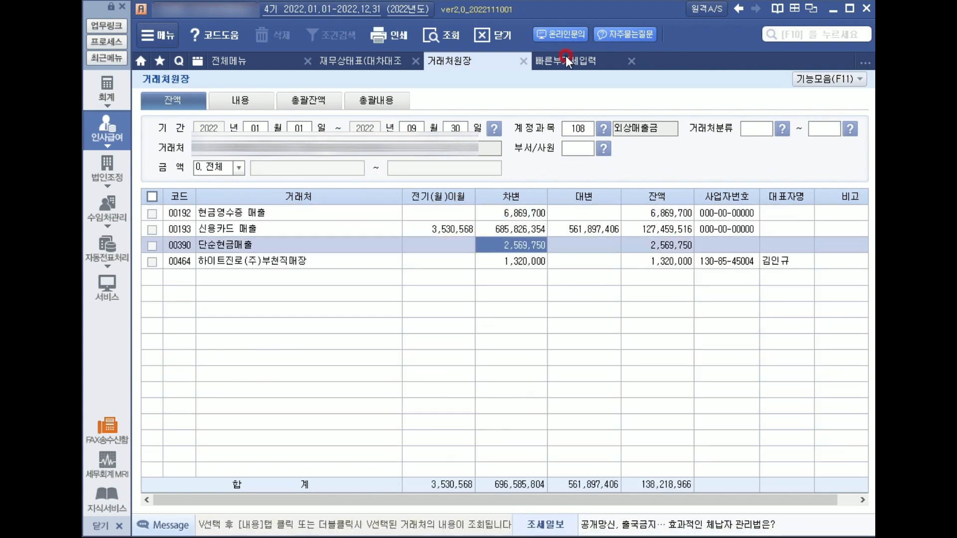
# Query account 262 미지급비용 in the customer ledger for the period ending 09-30 and check the 현금영수증매입 balance.
pyautogui.click(594, 127)
pyautogui.write('262')
pyautogui.press('Return')
pyautogui.press('Return')
pyautogui.press('Return')
pyautogui.press('Return')
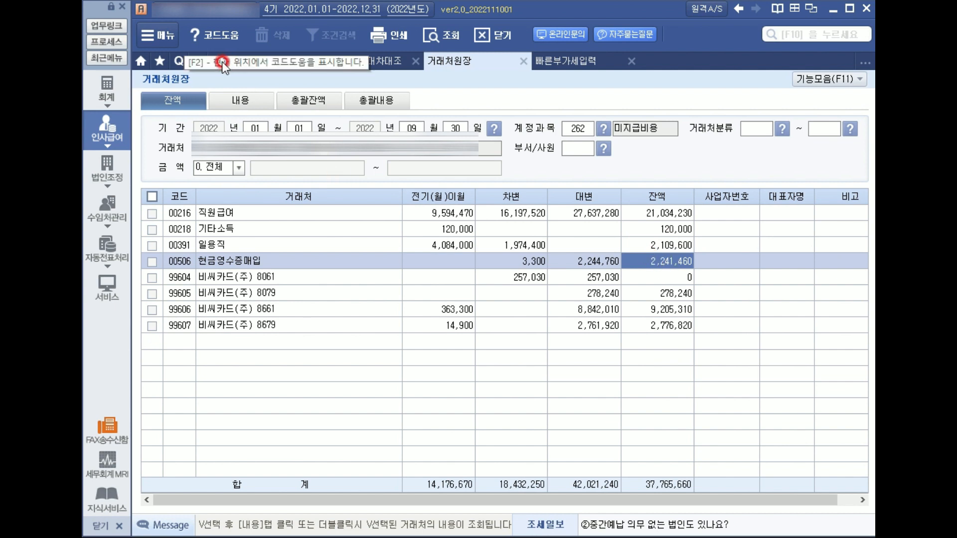
# Open 일반전표입력 for month 09 through 09 and go to a new voucher line dated 09-30.
pyautogui.click(238, 59)
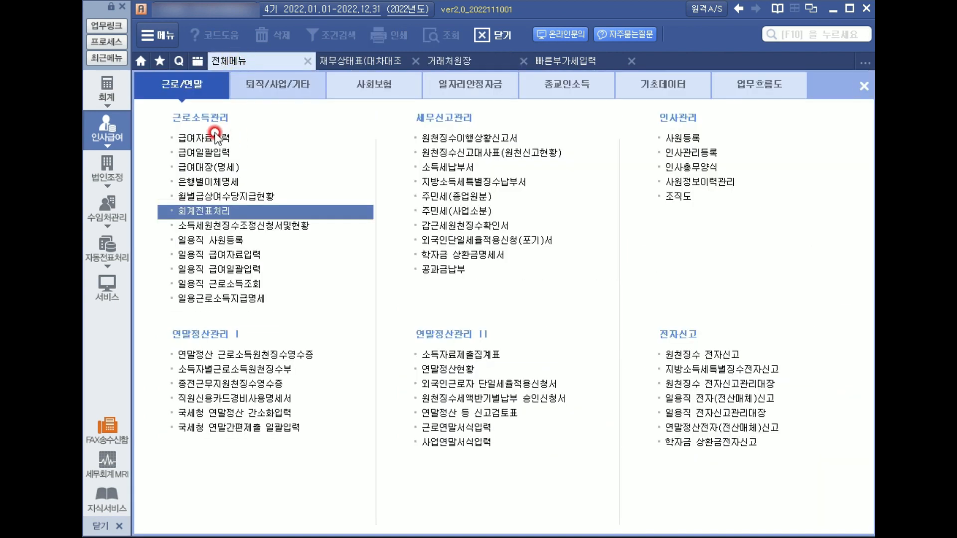
pyautogui.click(127, 76)
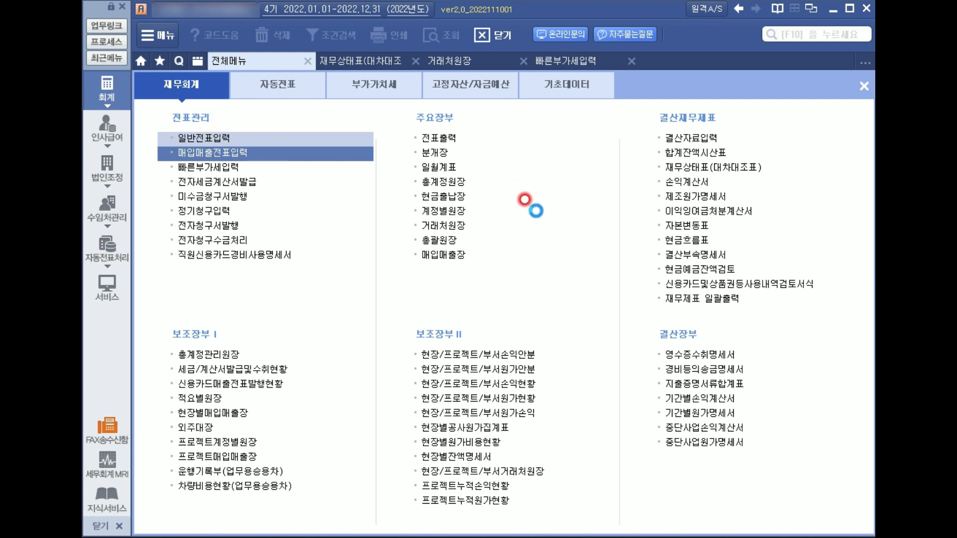
pyautogui.write('09')
pyautogui.press('Return')
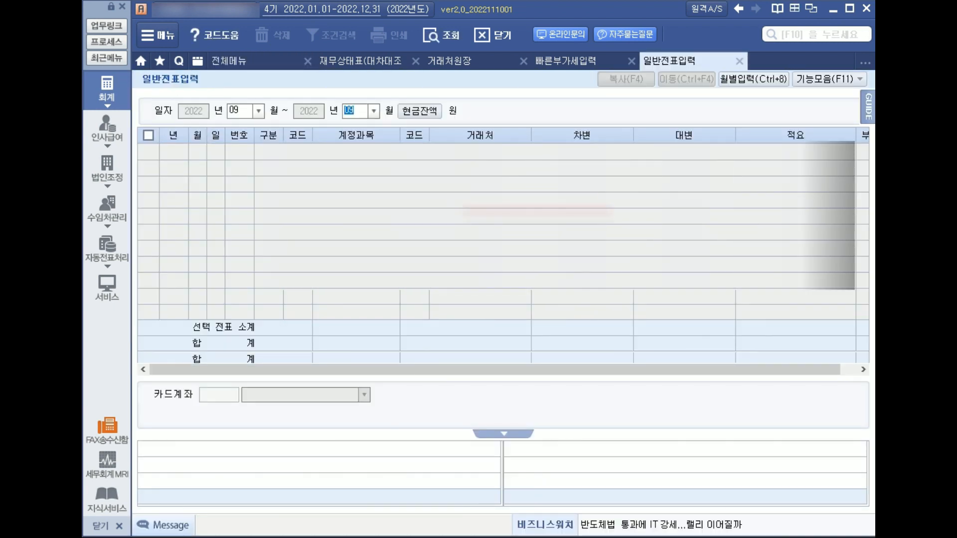
pyautogui.press('Return')
pyautogui.press('Return')
pyautogui.press('Return')
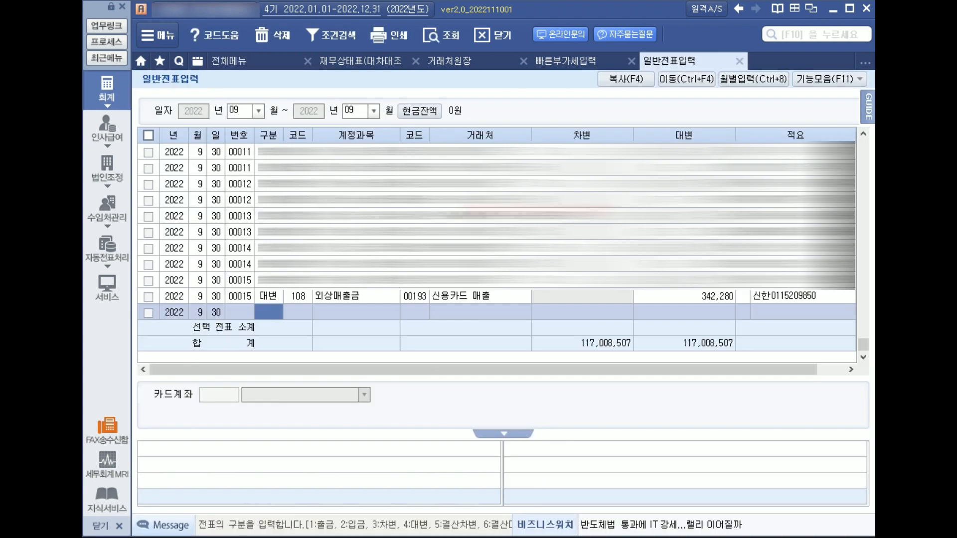
# Enter a debit line for account 262 미지급비용 with customer 현금영수증매입 and amount 2,241,460.
pyautogui.write('3')
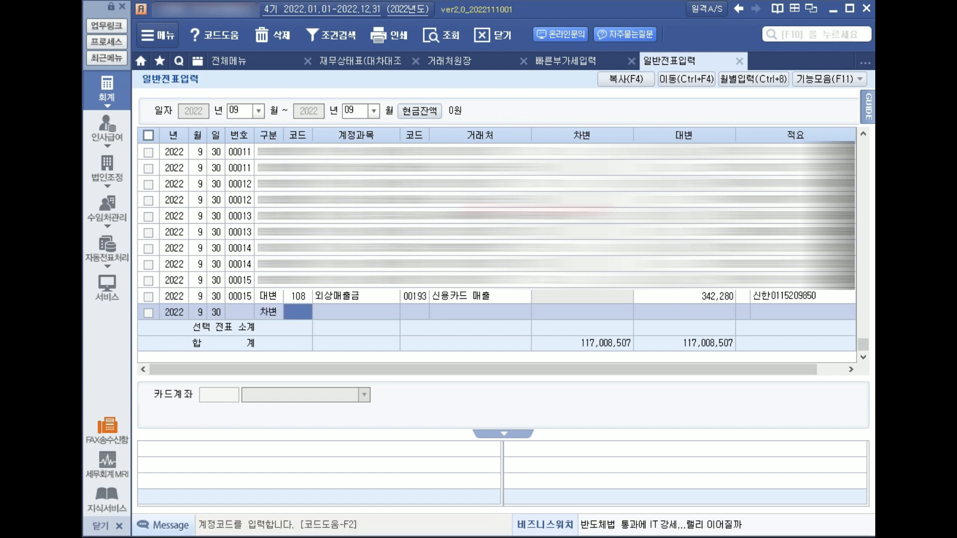
pyautogui.write('253')
pyautogui.press('Return')
pyautogui.press('Left')
pyautogui.write('262')
pyautogui.press('Return')
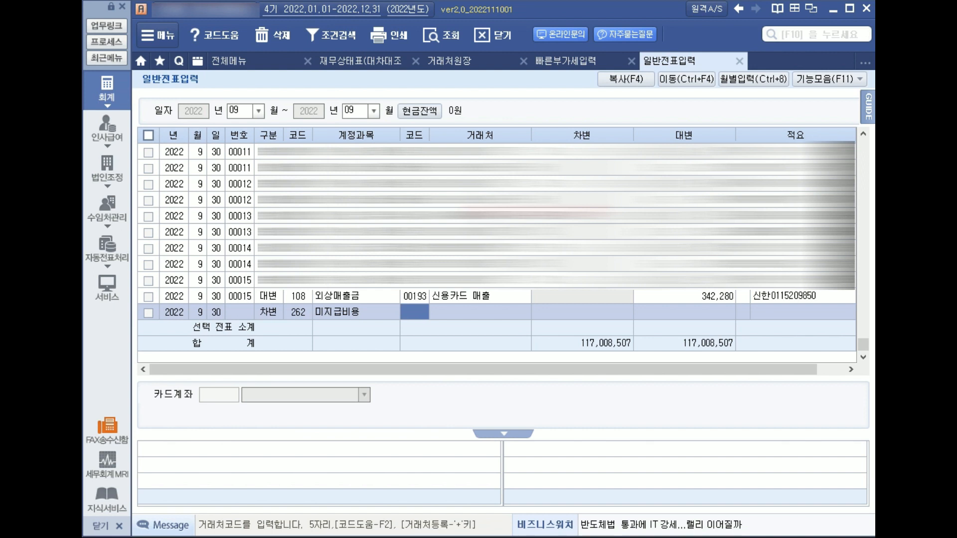
pyautogui.write('영수증')
pyautogui.press('Down')
pyautogui.press('Return')
pyautogui.write('2241460')
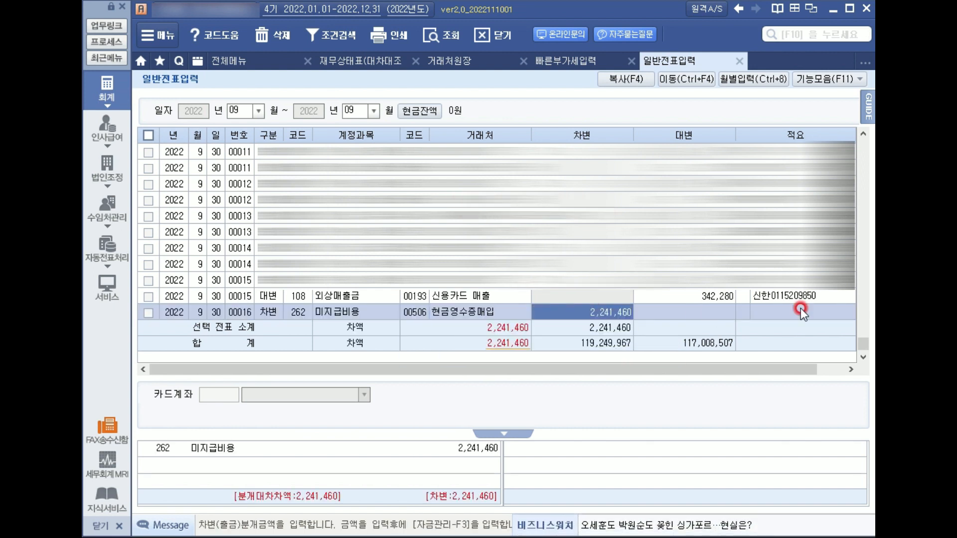
# Enter 현금매출상계 as the 적요 of the 미지급비용 debit line and complete the line.
pyautogui.press('Return')
pyautogui.write('현ㄱ')
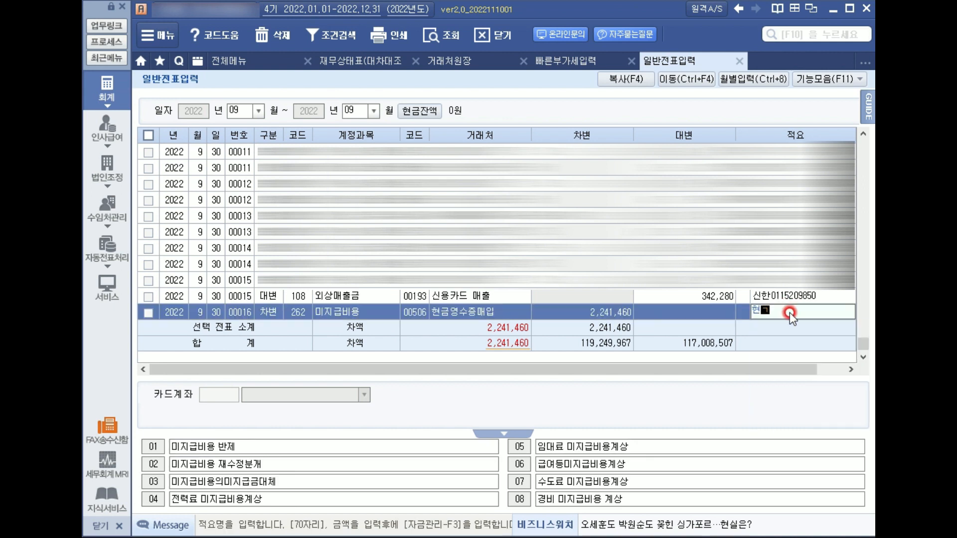
pyautogui.write('금매출상계')
pyautogui.press('Return')
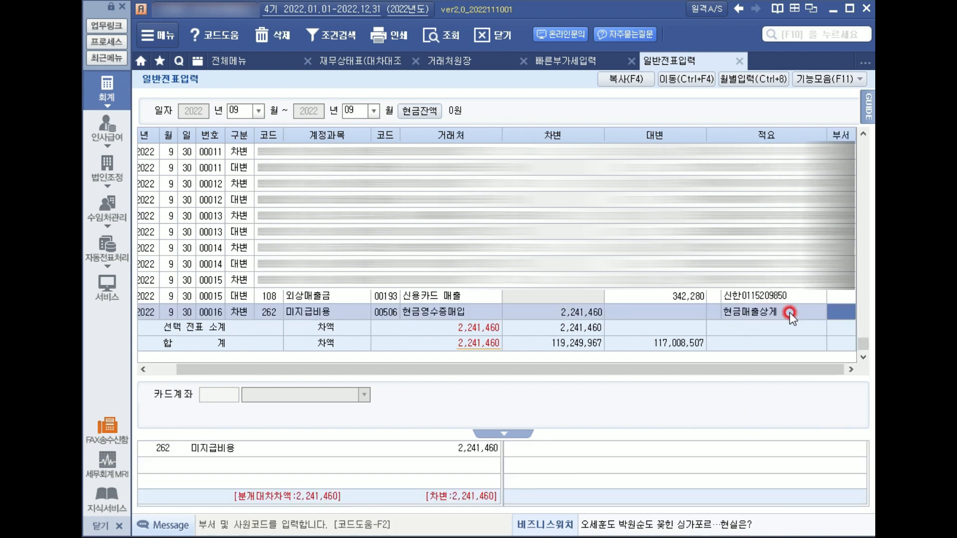
pyautogui.click(777, 315)
pyautogui.click(787, 310)
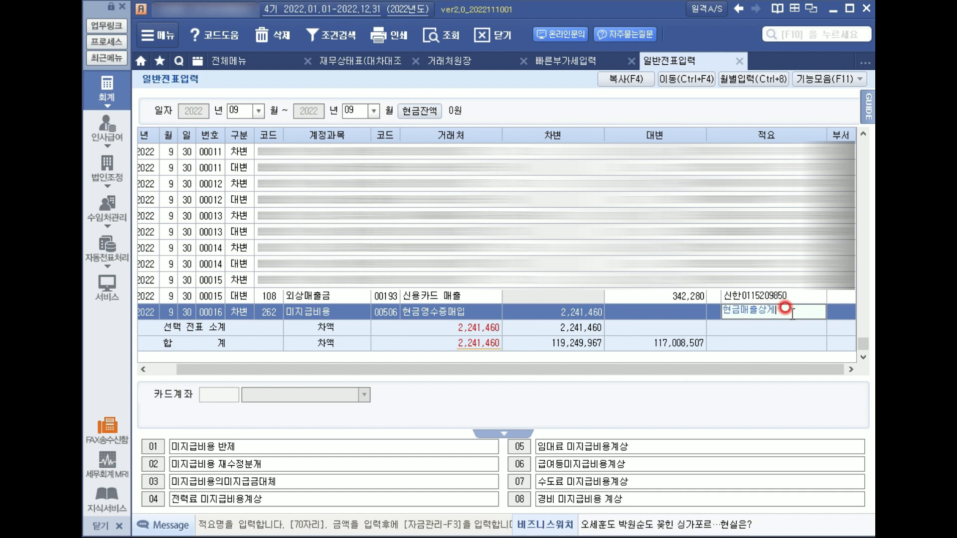
pyautogui.press('Return')
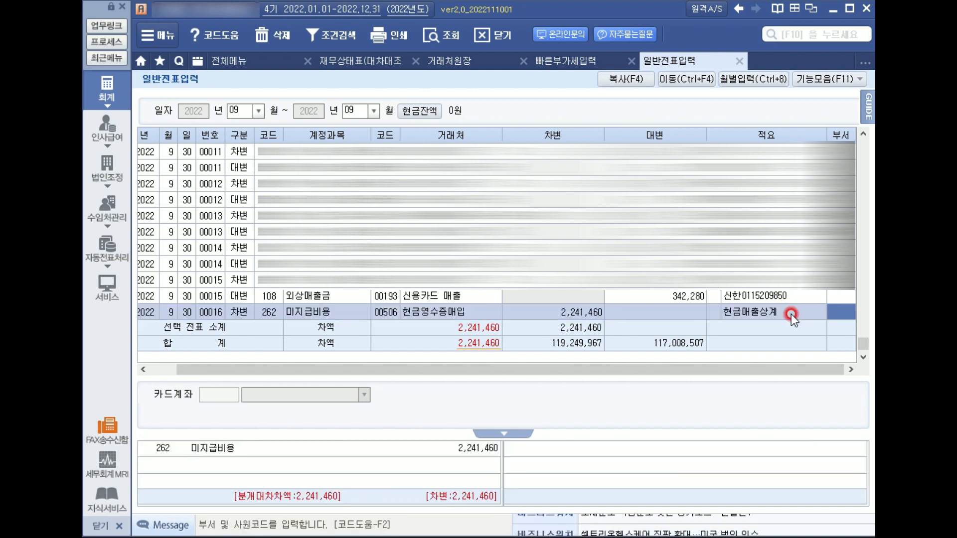
pyautogui.press('Return')
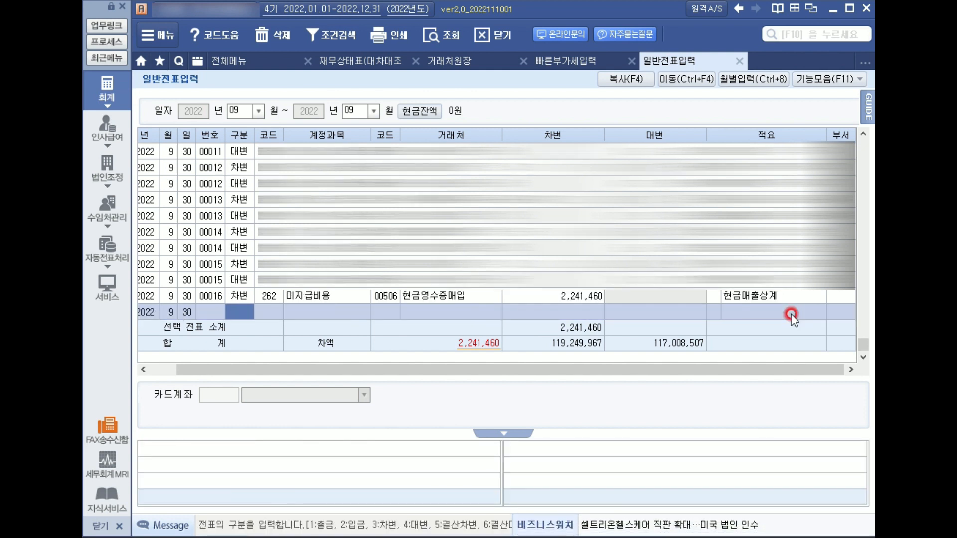
# Enter the offsetting credit line for account 108 외상매출금 with customer 단순현금매출 and amount 2,241,460, and review both lines.
pyautogui.write('4108')
pyautogui.press('Return')
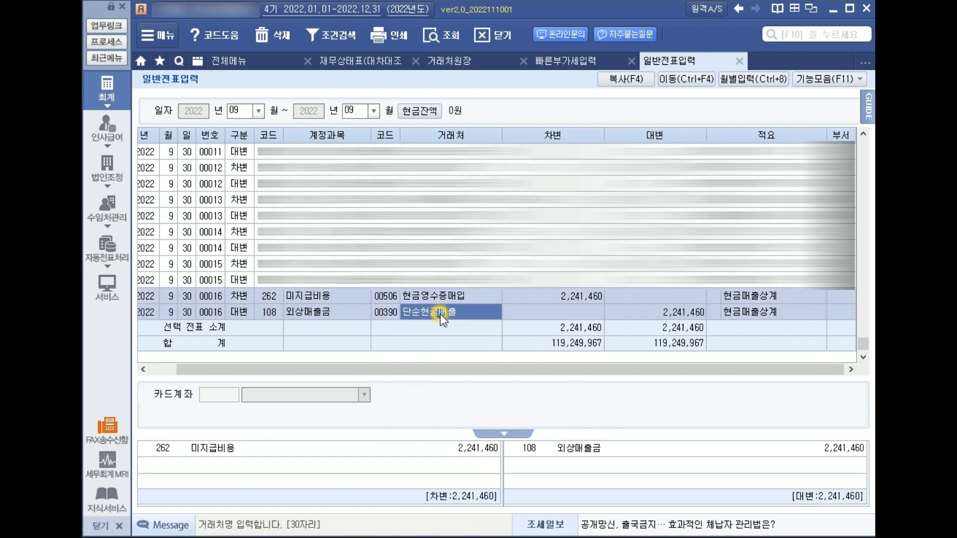
pyautogui.click(453, 298)
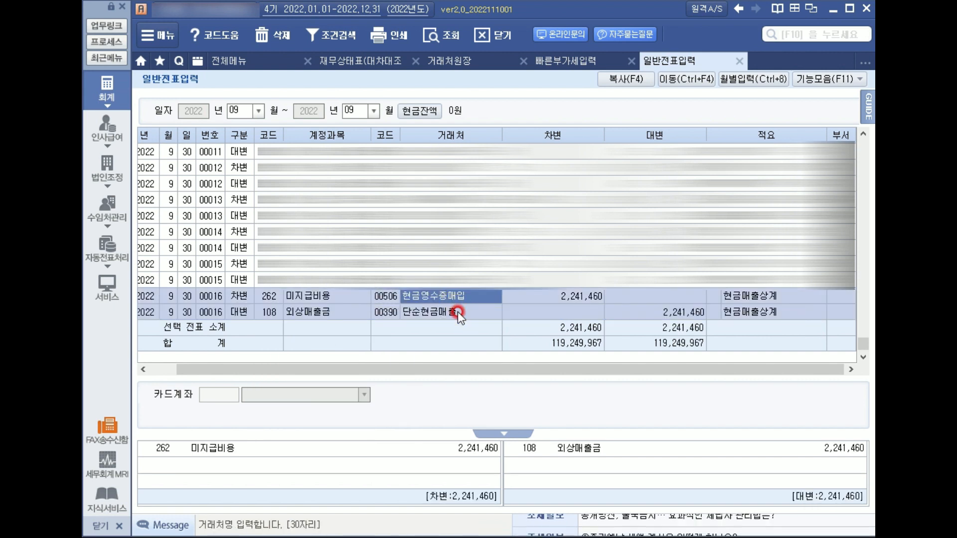
pyautogui.click(458, 313)
pyautogui.click(393, 314)
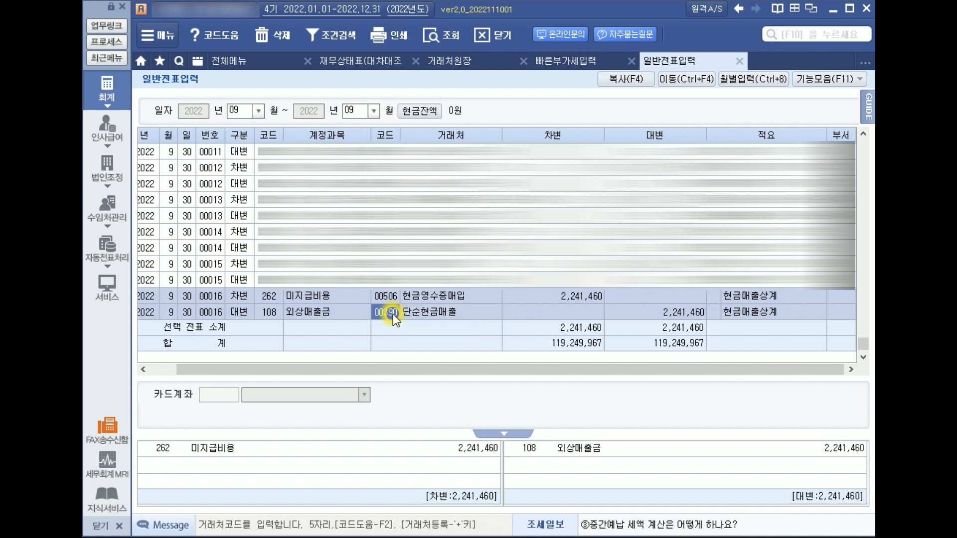
pyautogui.click(695, 314)
pyautogui.click(768, 299)
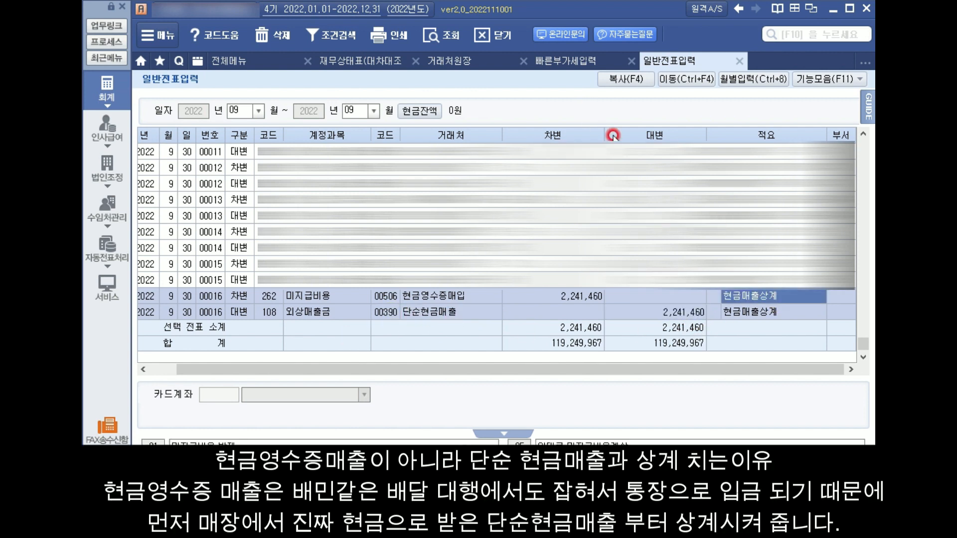
# Query 외상매출금 again in 거래처원장 and check the remaining balance of 단순현금매출.
pyautogui.click(491, 64)
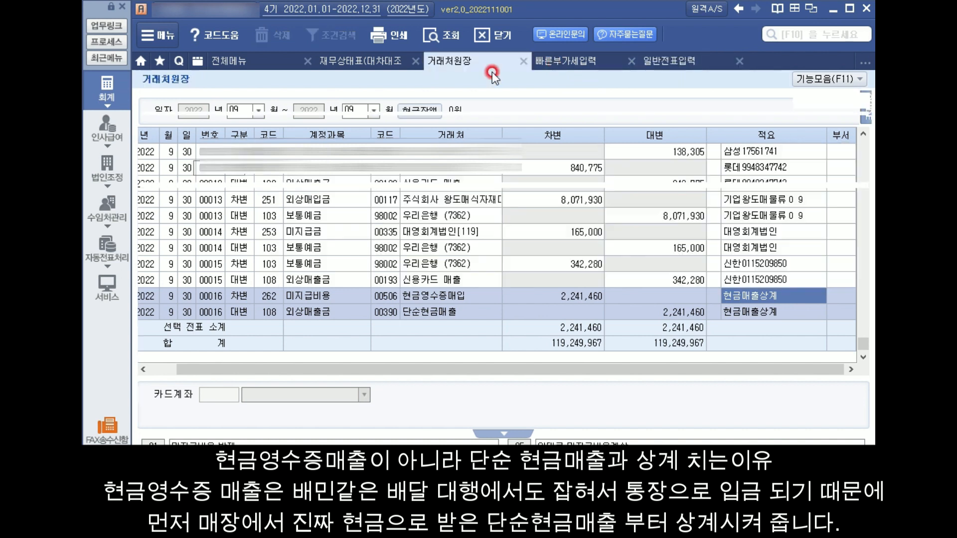
pyautogui.click(435, 43)
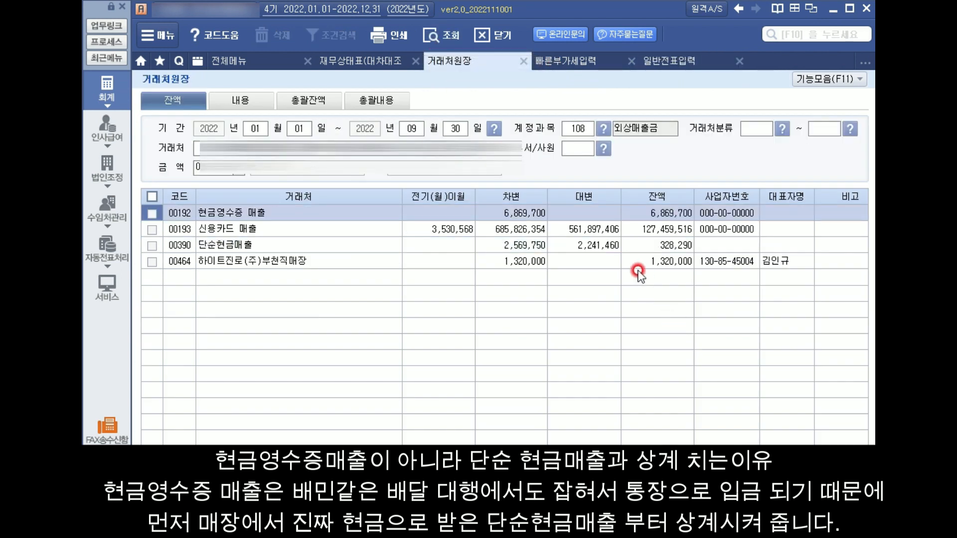
pyautogui.click(319, 248)
pyautogui.click(629, 246)
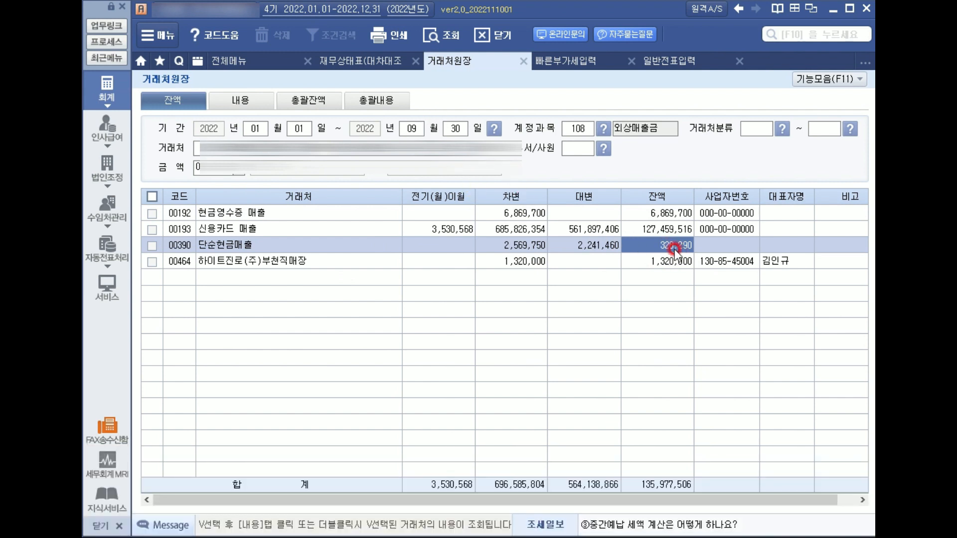
# Query account 262 미지급비용 in 거래처원장 and check the 현금영수증매입 row against the 09-30 offset voucher in 일반전표입력.
pyautogui.click(601, 149)
pyautogui.click(572, 132)
pyautogui.write('262')
pyautogui.press('Return')
pyautogui.press('Return')
pyautogui.press('Return')
pyautogui.press('Return')
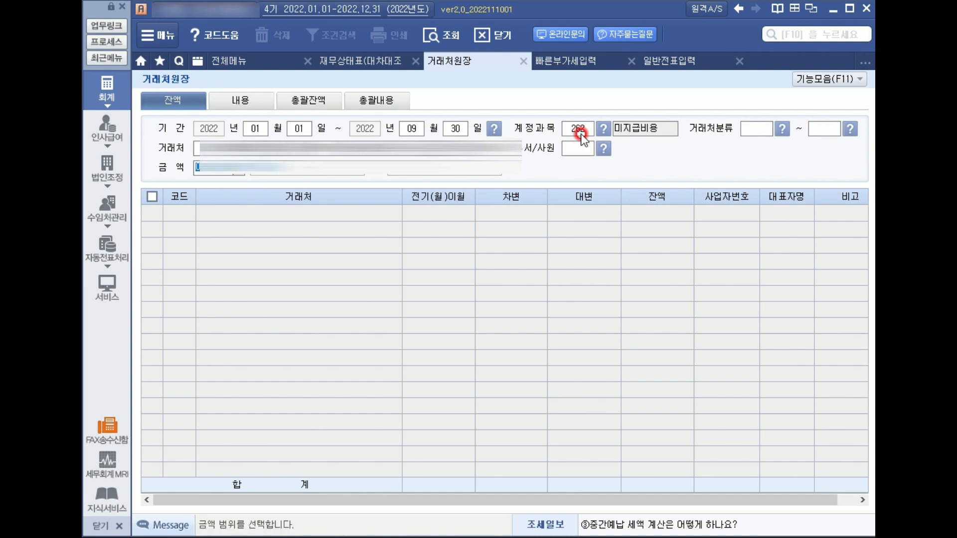
pyautogui.press('Return')
pyautogui.click(529, 261)
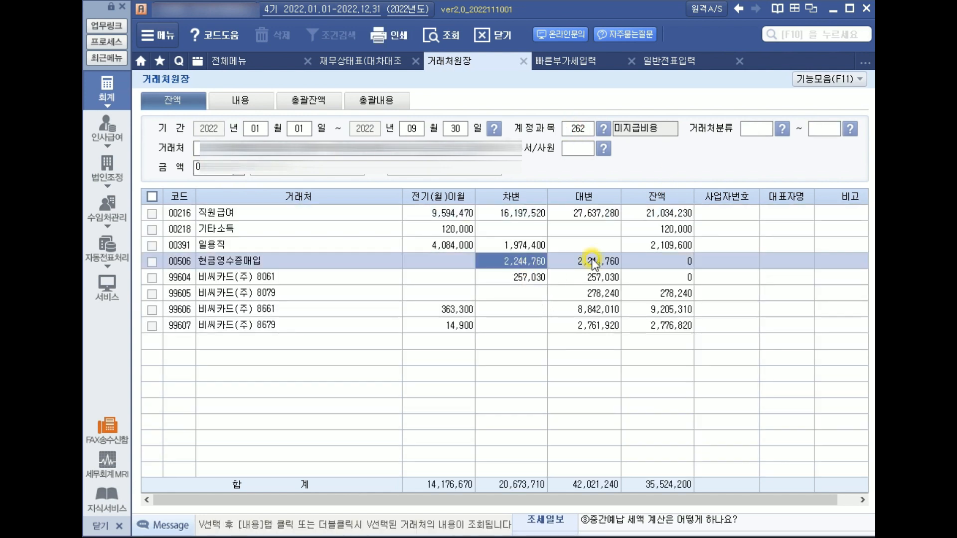
pyautogui.click(668, 60)
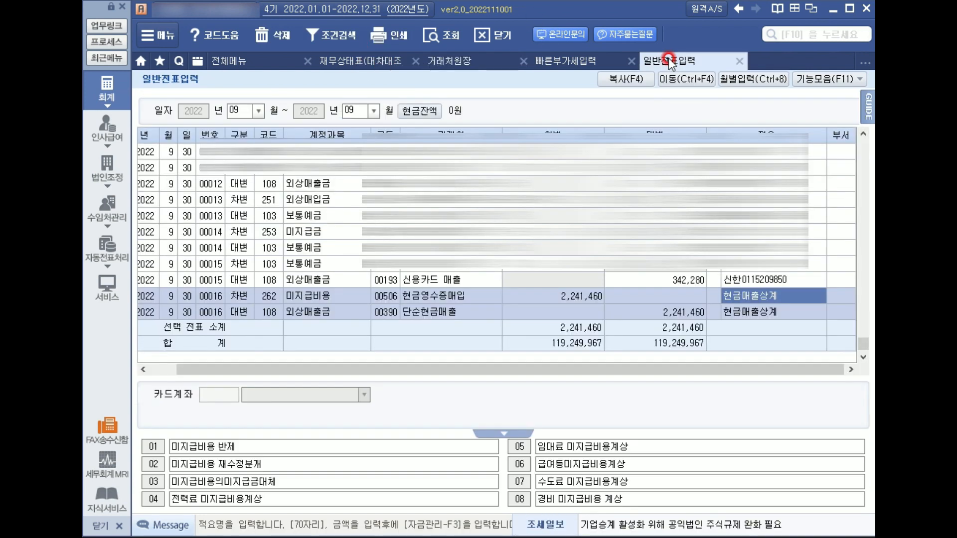
# Query account 108 외상매출금 in 거래처원장 and check the debit amounts and balances of 현금영수증 매출 and 단순현금매출.
pyautogui.click(441, 70)
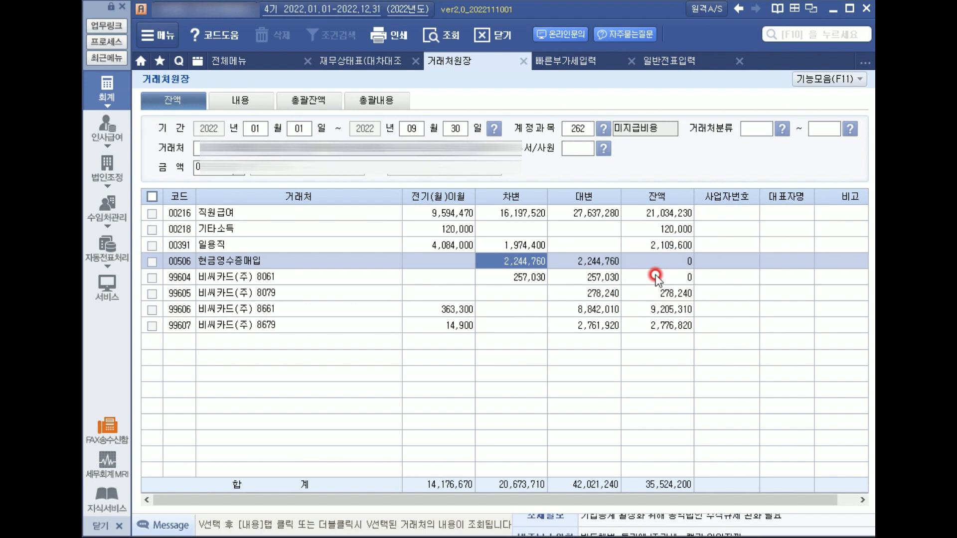
pyautogui.click(575, 128)
pyautogui.write('108')
pyautogui.press('Return')
pyautogui.press('Return')
pyautogui.press('Return')
pyautogui.press('Return')
pyautogui.press('Return')
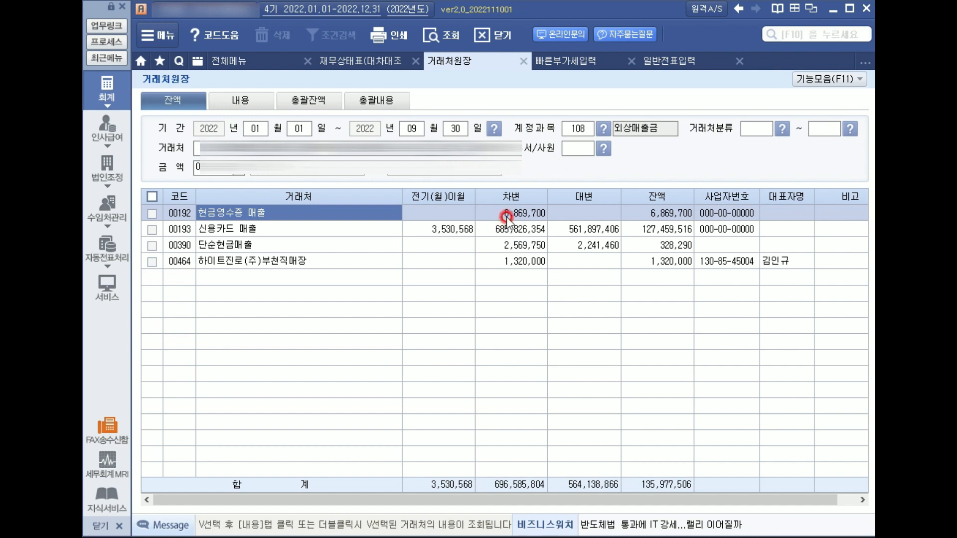
pyautogui.click(506, 216)
pyautogui.click(512, 245)
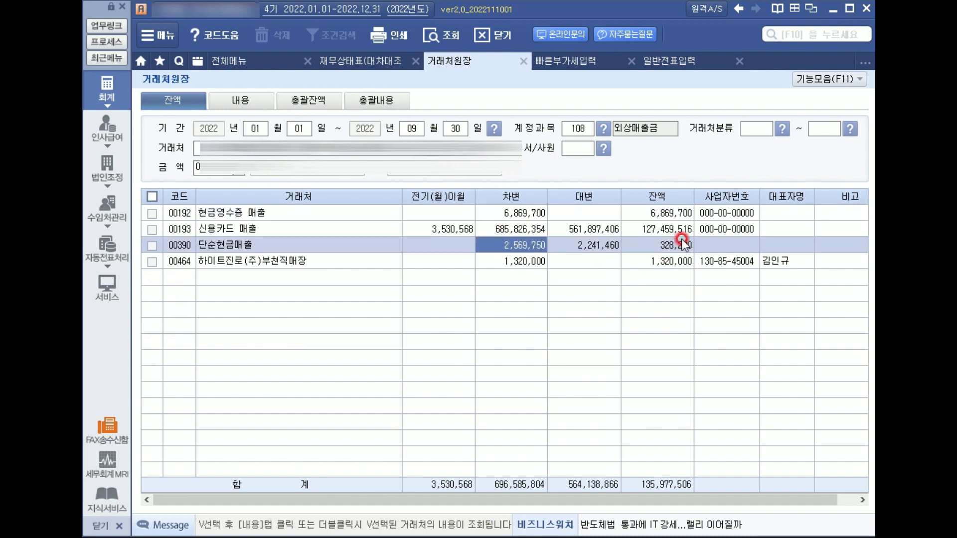
pyautogui.click(682, 213)
pyautogui.click(682, 245)
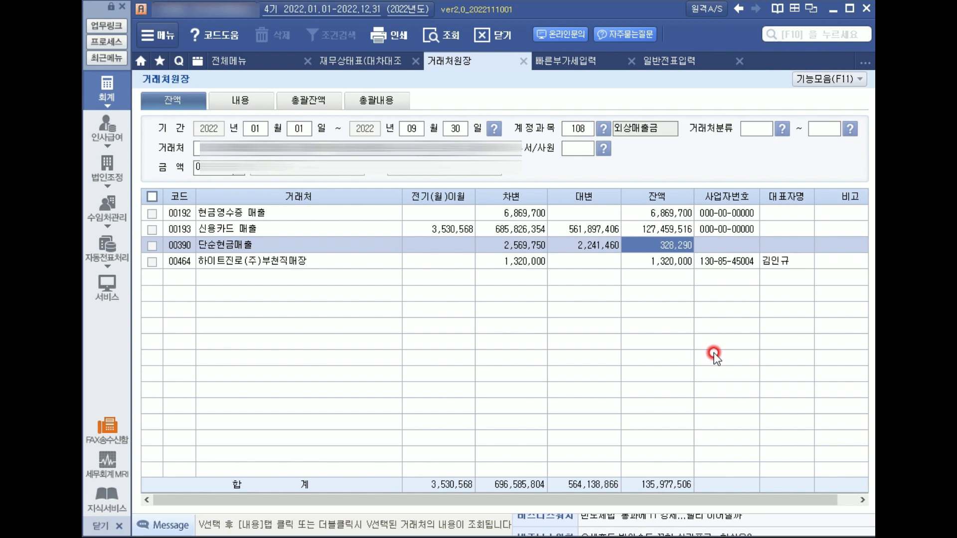